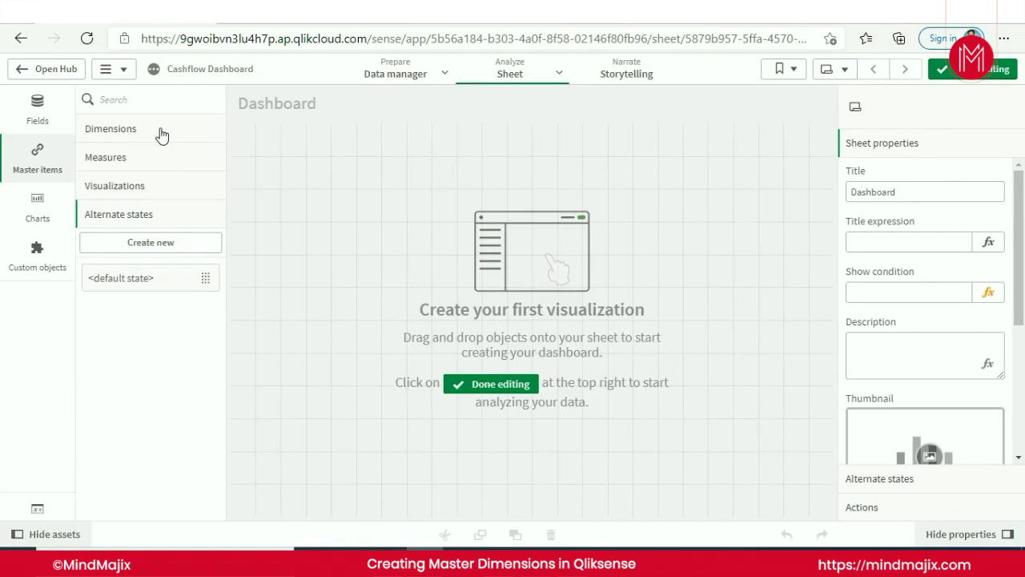
Step: Show the list of data fields and scroll through it
left_click(38, 110)
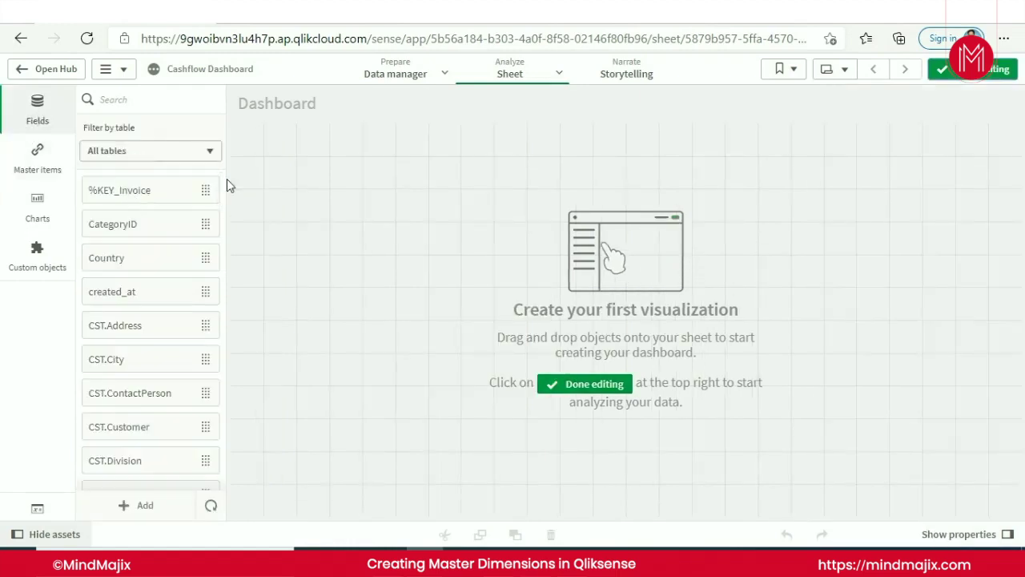
scroll(223, 232, "down", 2)
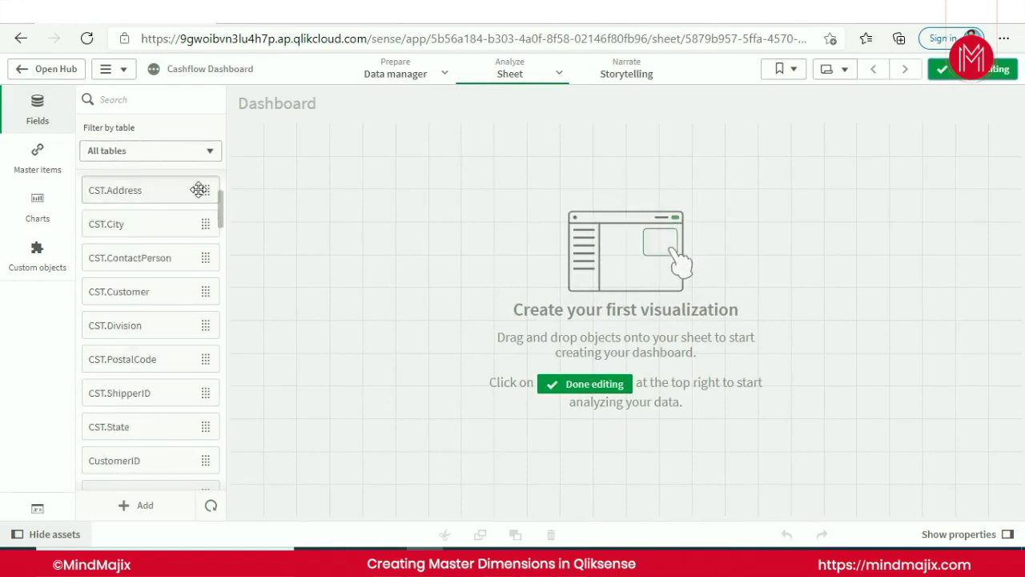
scroll(204, 180, "up", 2)
Step: Review the source tables in Filter by table, then return to the empty Dashboard sheet
left_click(211, 153)
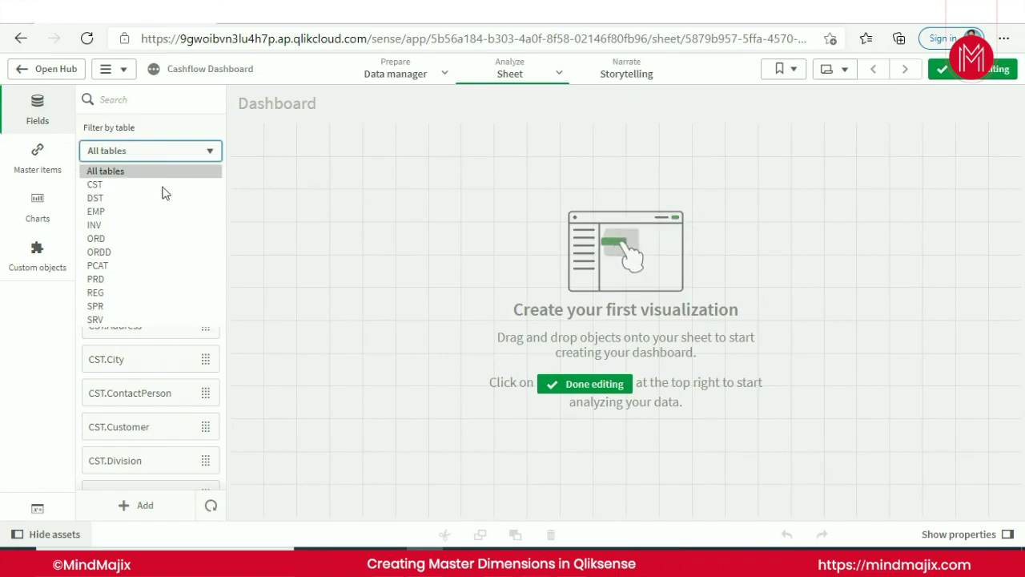
left_click(368, 203)
scroll(146, 362, "down", 4)
scroll(142, 362, "up", 1)
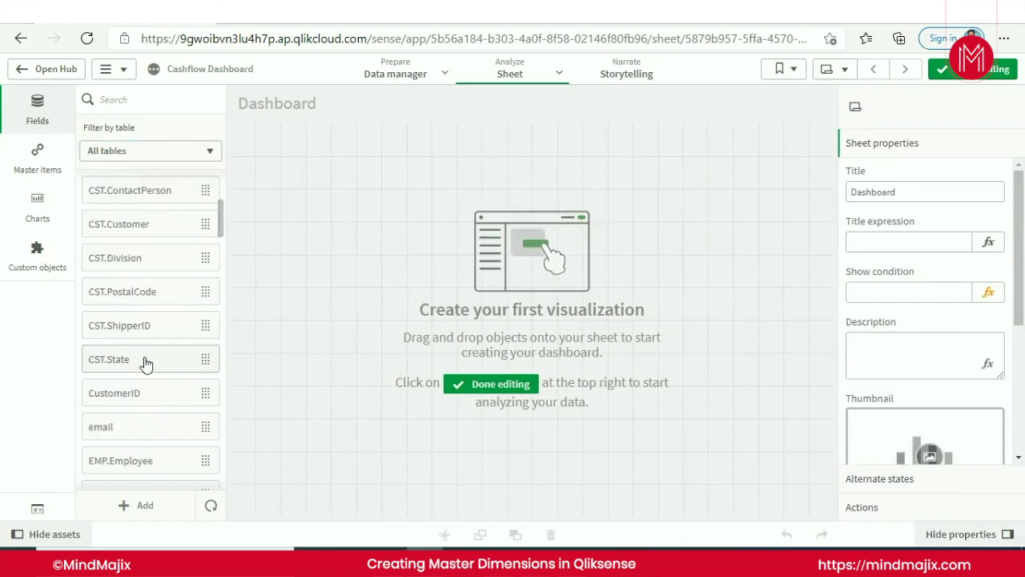
left_click(315, 225)
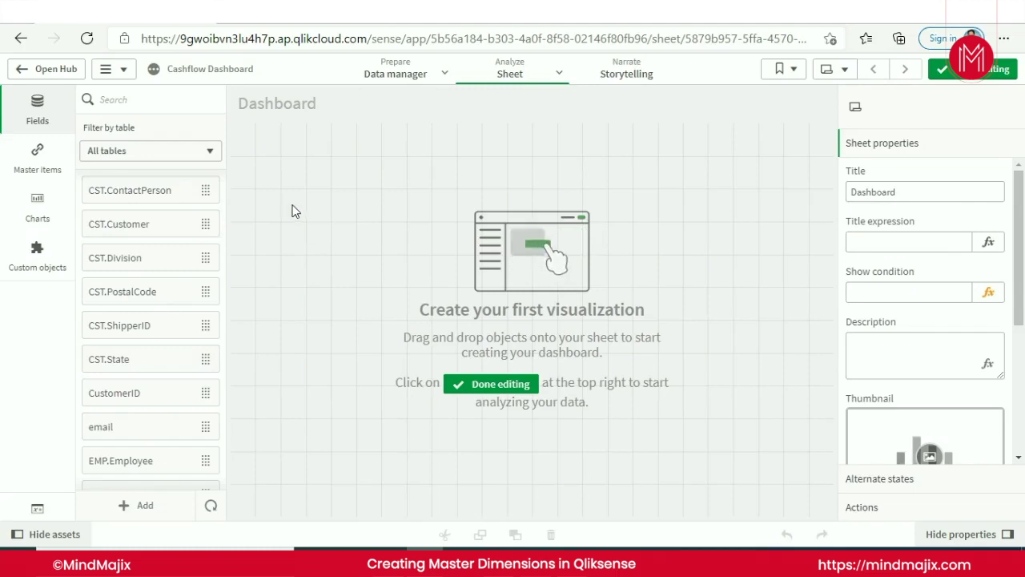
left_click(290, 200)
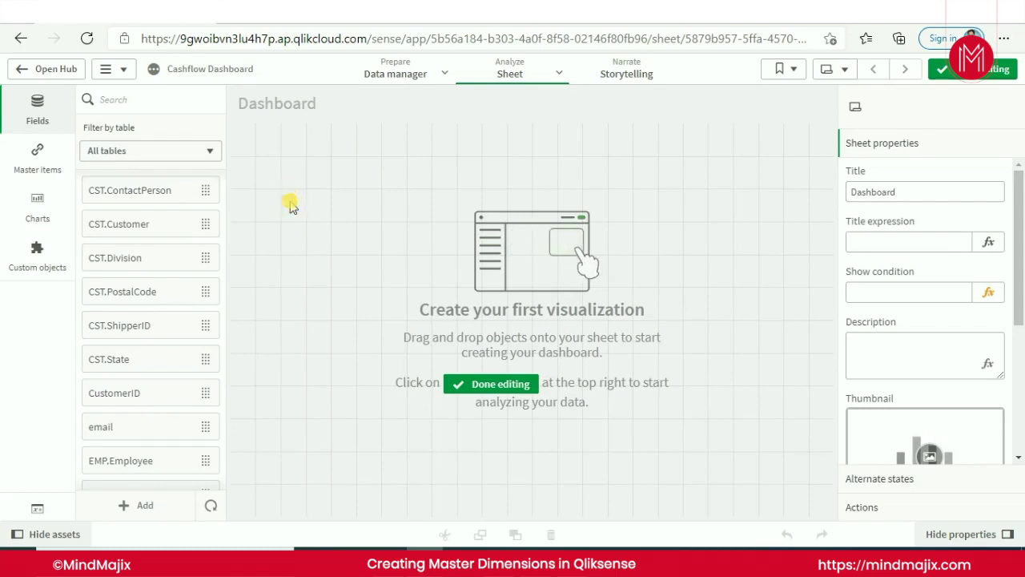
Step: Switch the assets panel to Master items, which have no dimensions yet
left_click(44, 167)
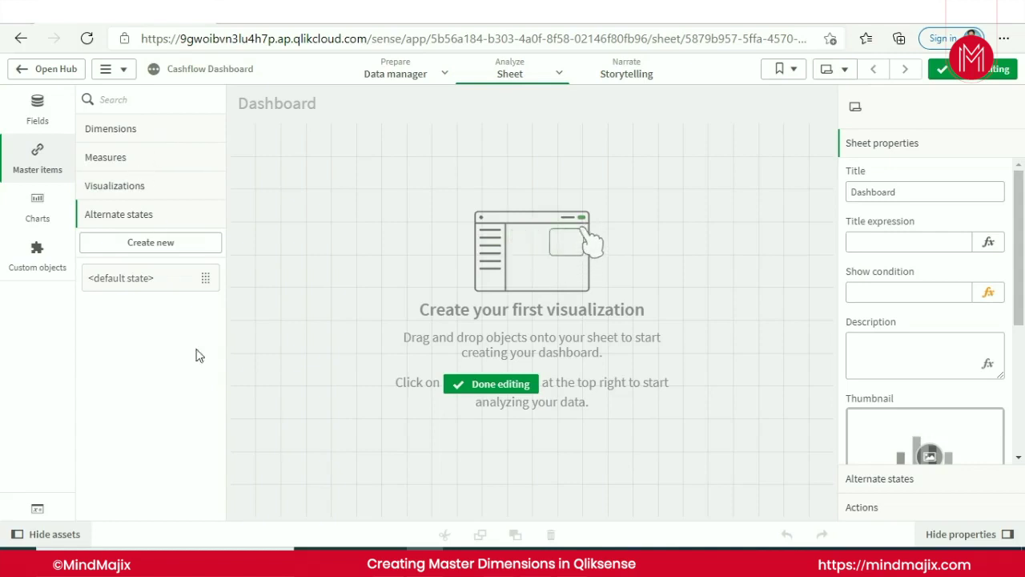
left_click(339, 336)
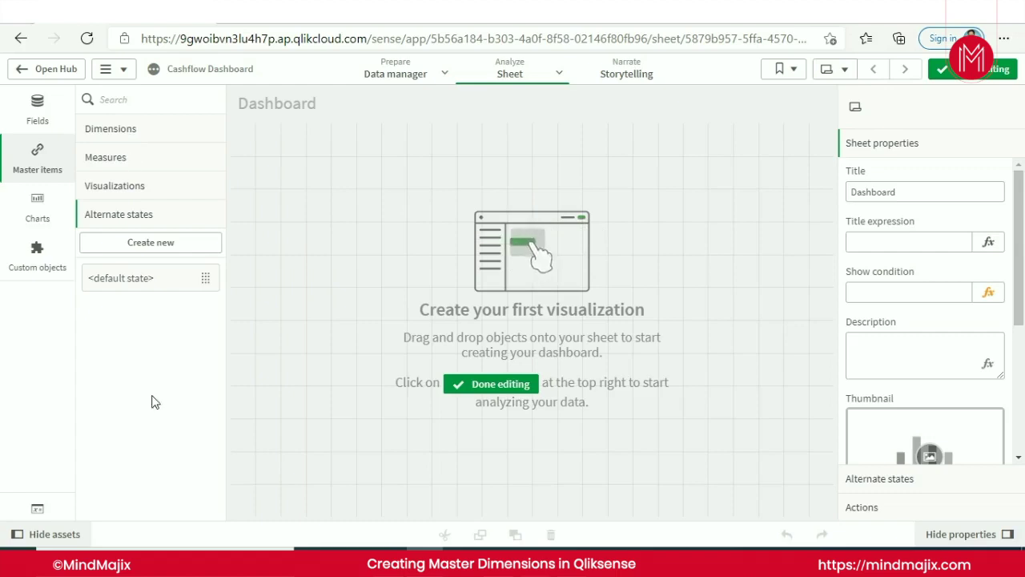
Step: Expand Dimensions in Master items and start a new master dimension
left_click(131, 138)
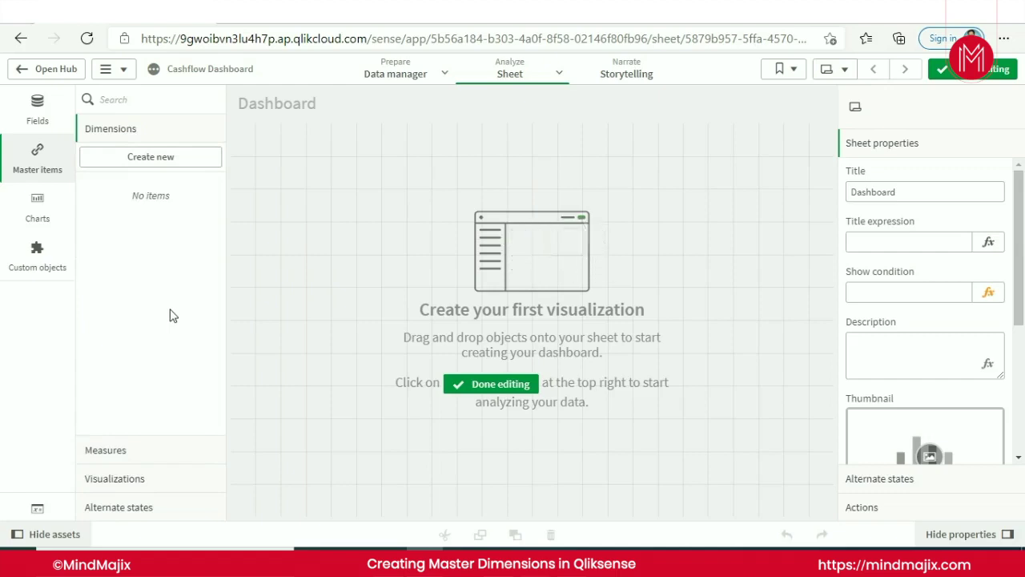
left_click(169, 157)
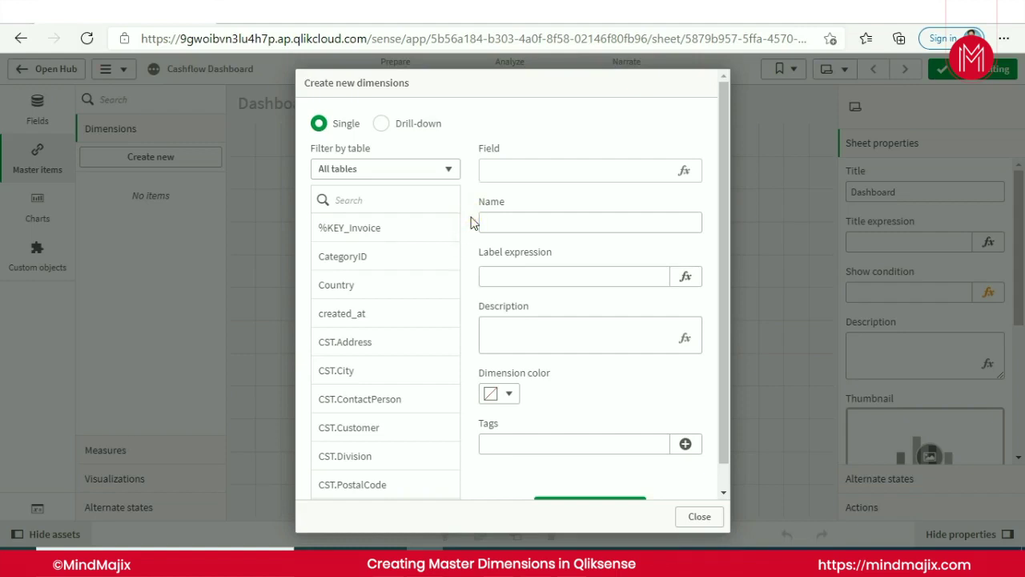
Step: Filter fields to the CST table and create a Country master dimension
left_click(447, 170)
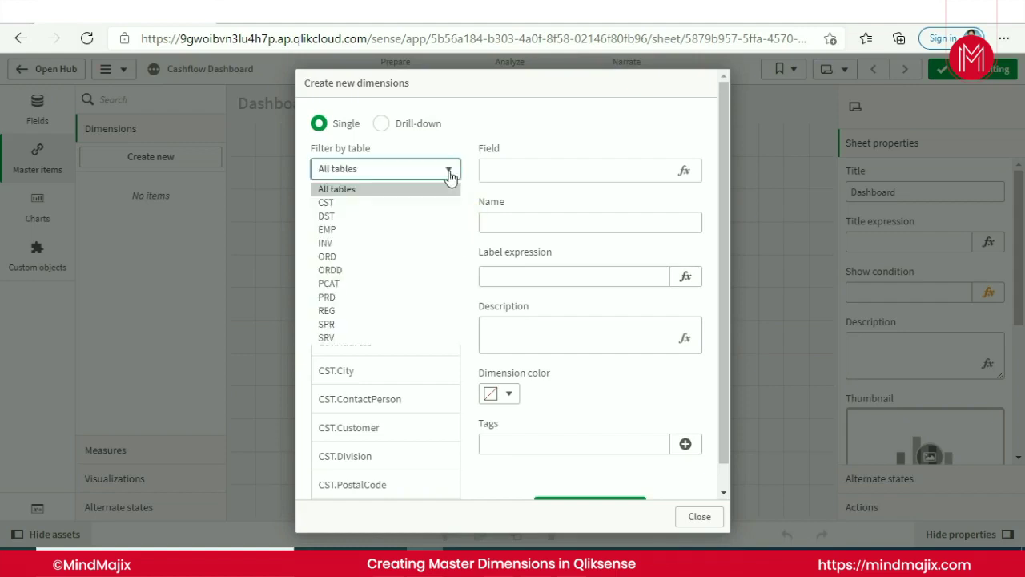
left_click(343, 204)
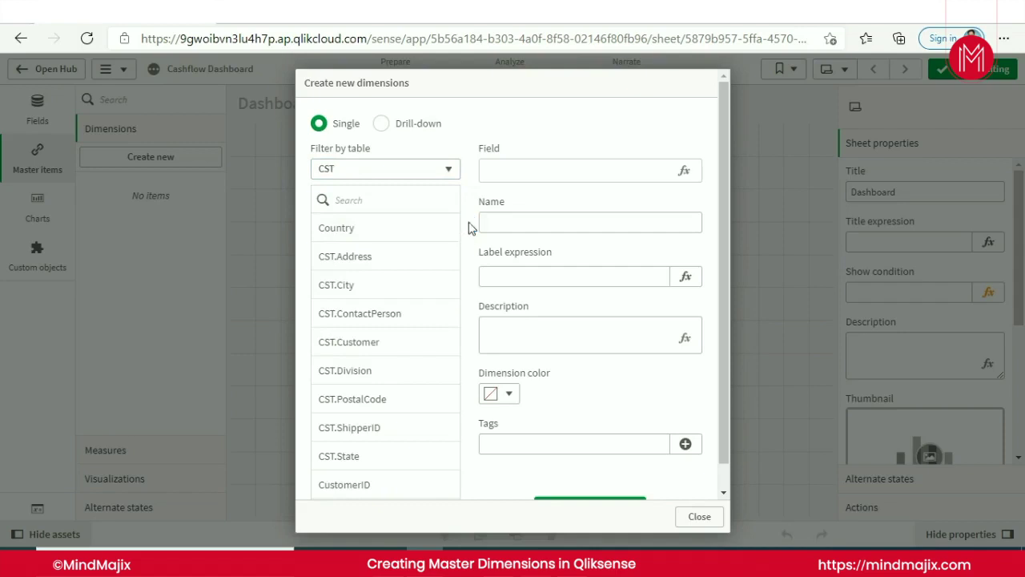
left_click(469, 222)
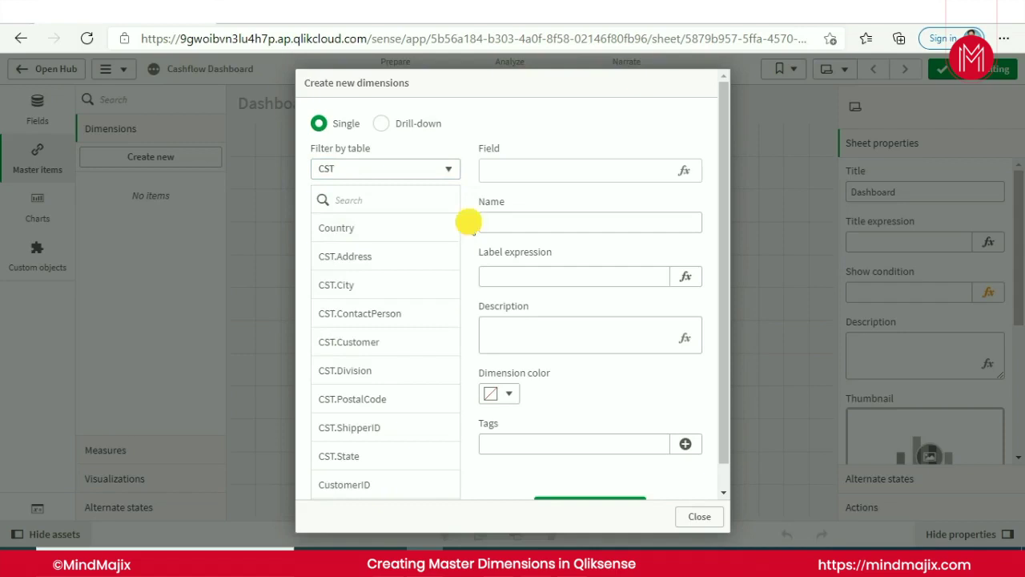
left_click(352, 232)
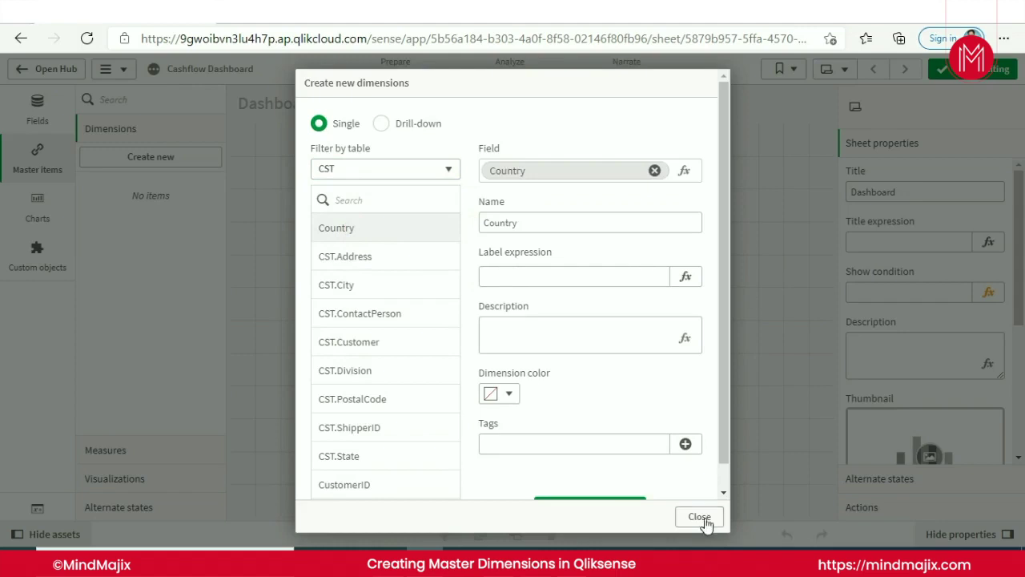
left_click(725, 486)
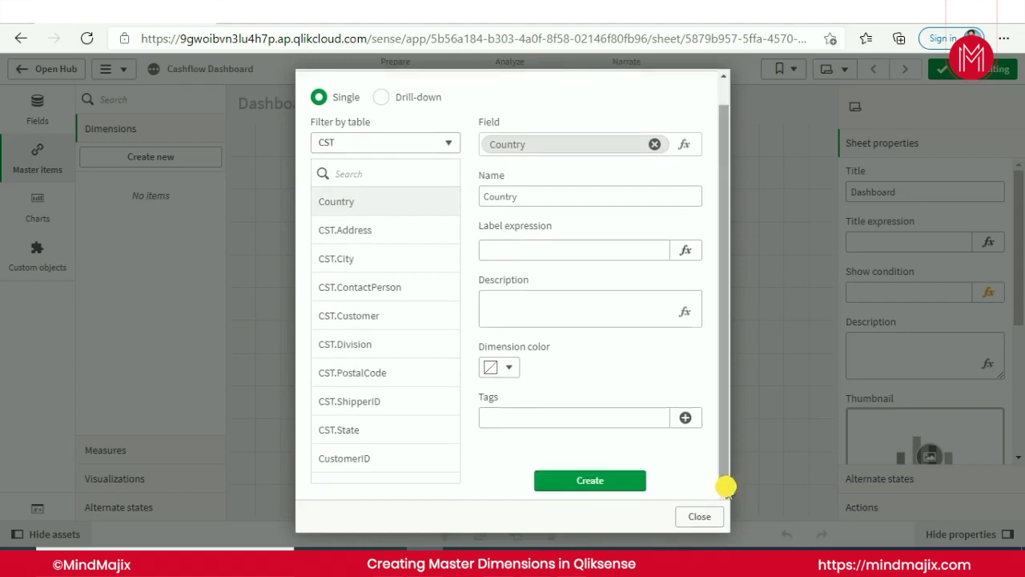
left_click(579, 482)
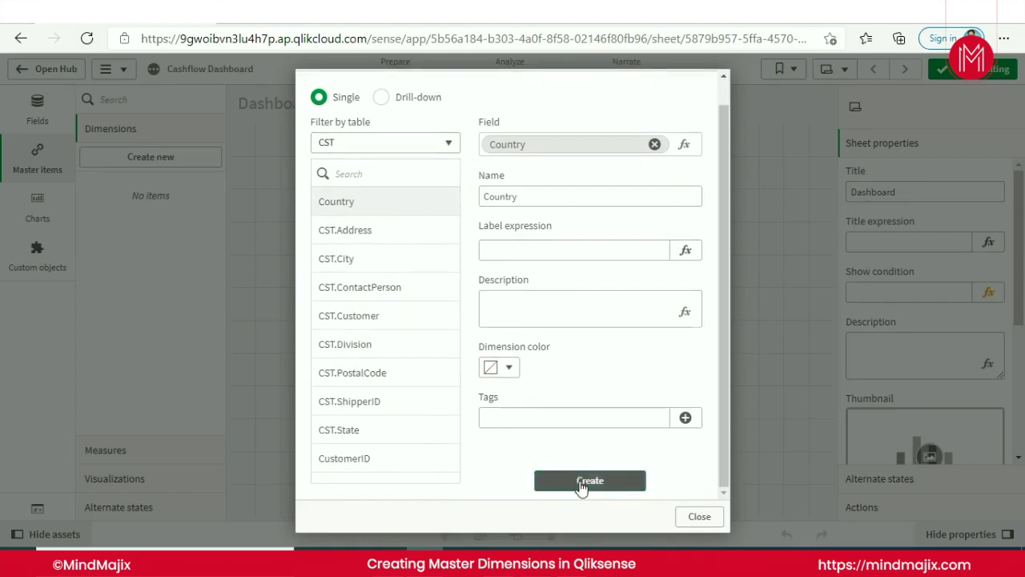
Step: Create a master dimension from CST.City, renamed City without the CST. prefix
left_click(347, 262)
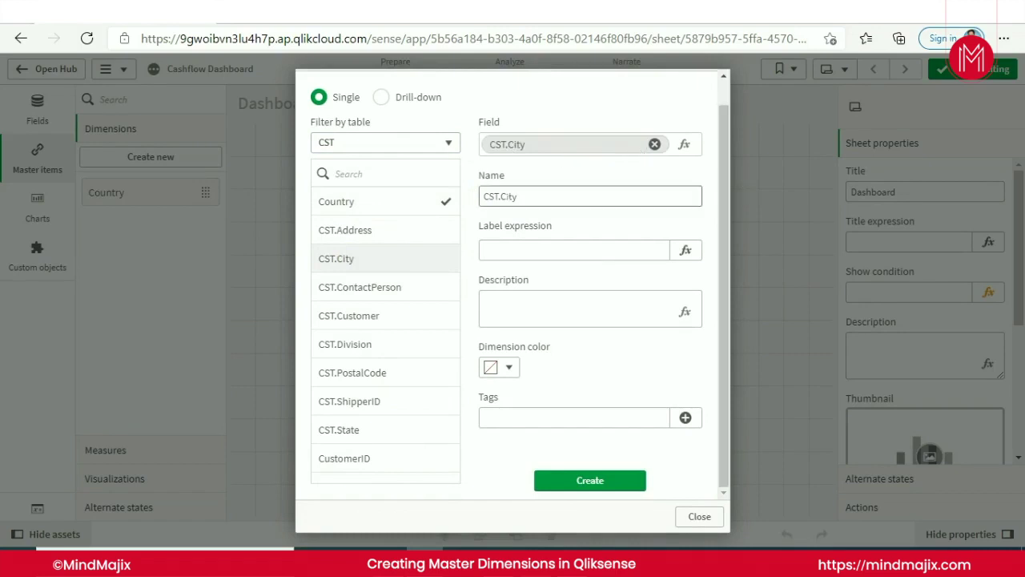
left_click(500, 196)
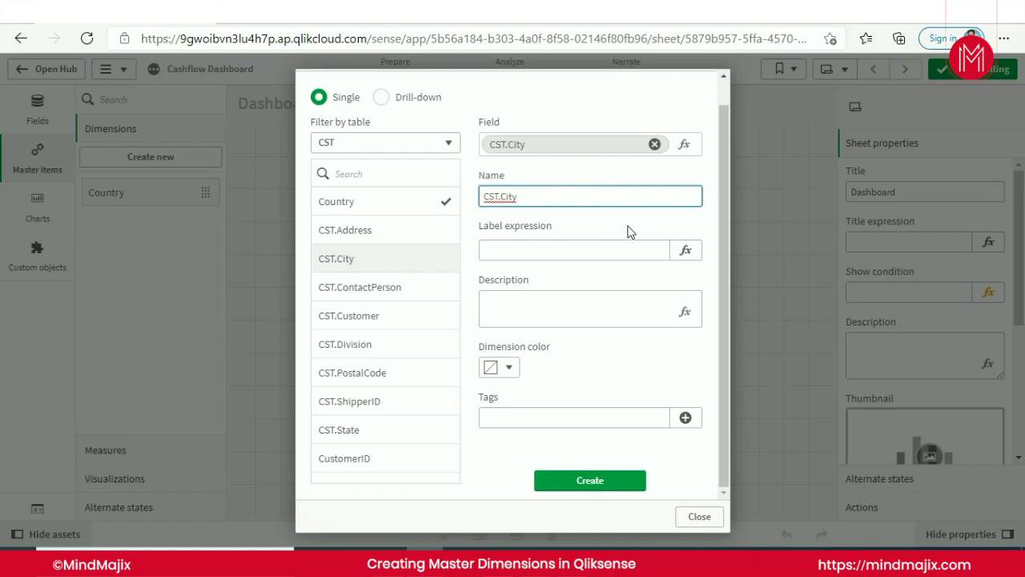
key("BackSpace")
key("BackSpace")
key("BackSpace")
key("BackSpace")
left_click(557, 227)
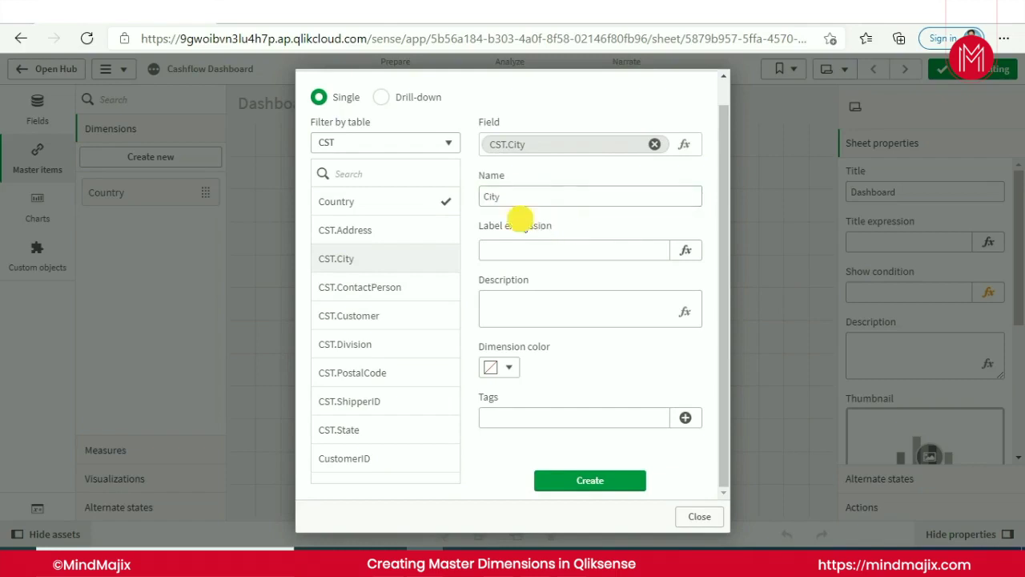
left_click(517, 205)
left_click(562, 226)
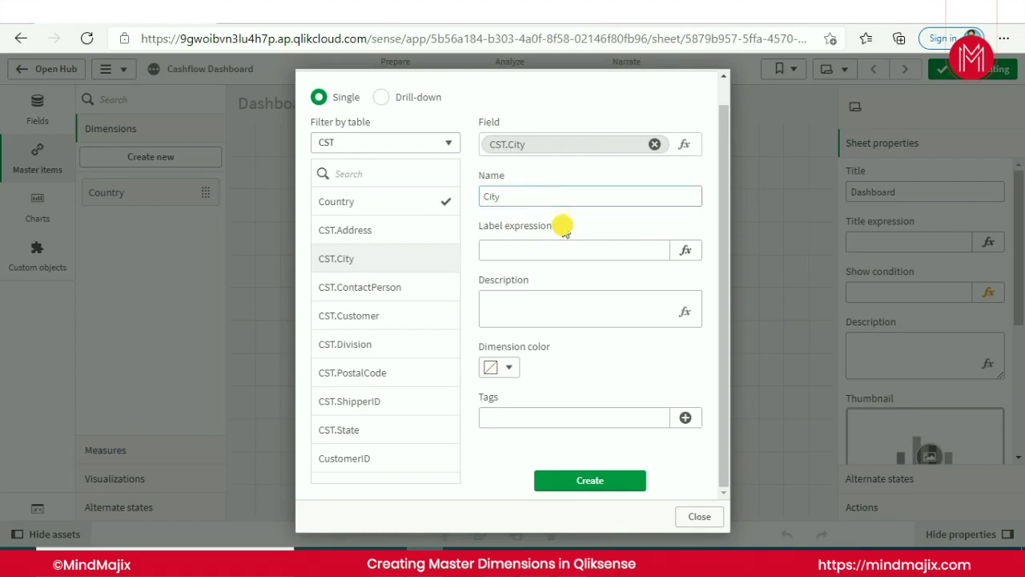
left_click(602, 481)
Step: Create a master dimension from CST.ContactPerson named Contact Person
left_click(366, 288)
left_click(501, 196)
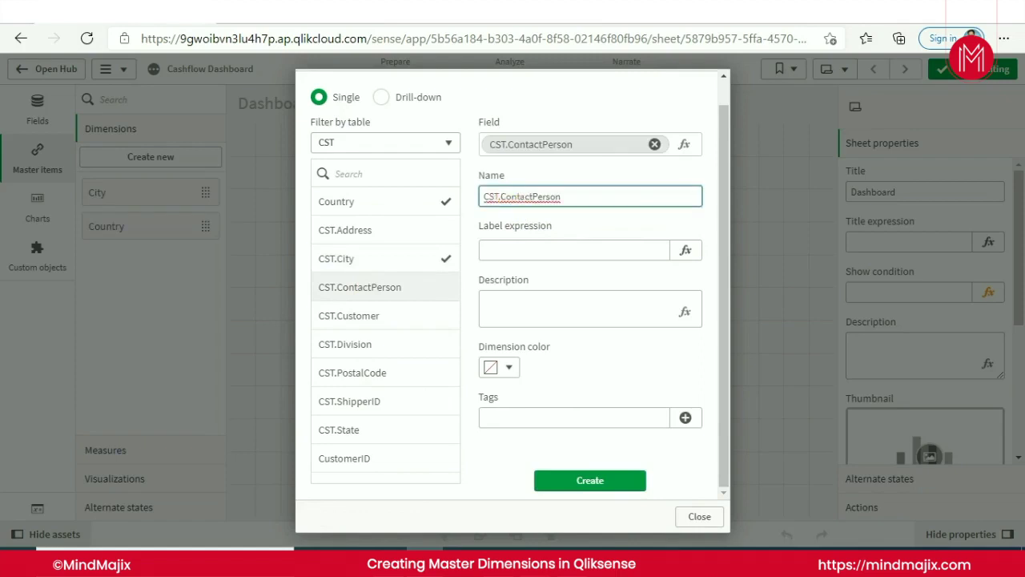
key("BackSpace")
key("BackSpace")
key("BackSpace")
key("BackSpace")
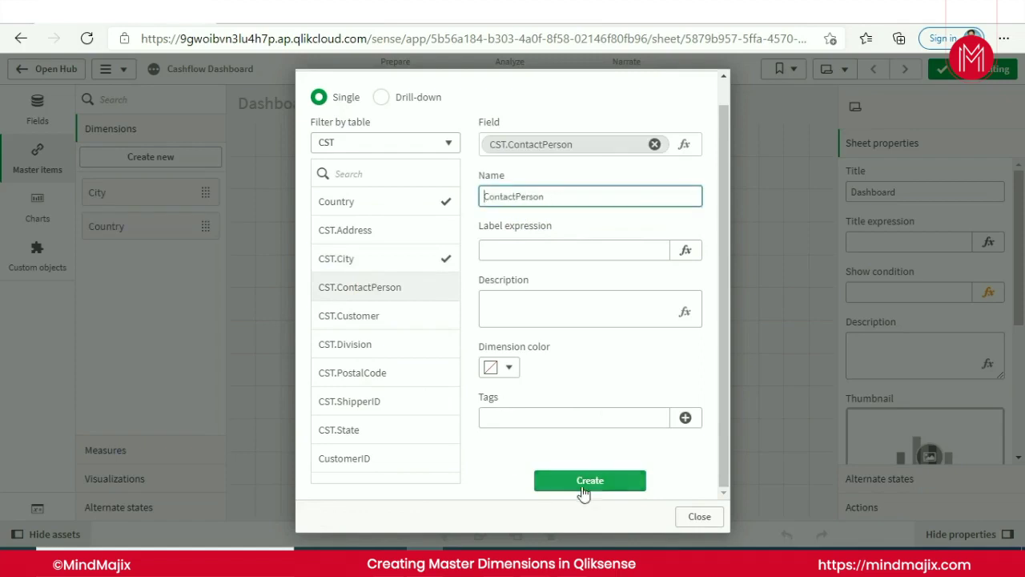
left_click(514, 197)
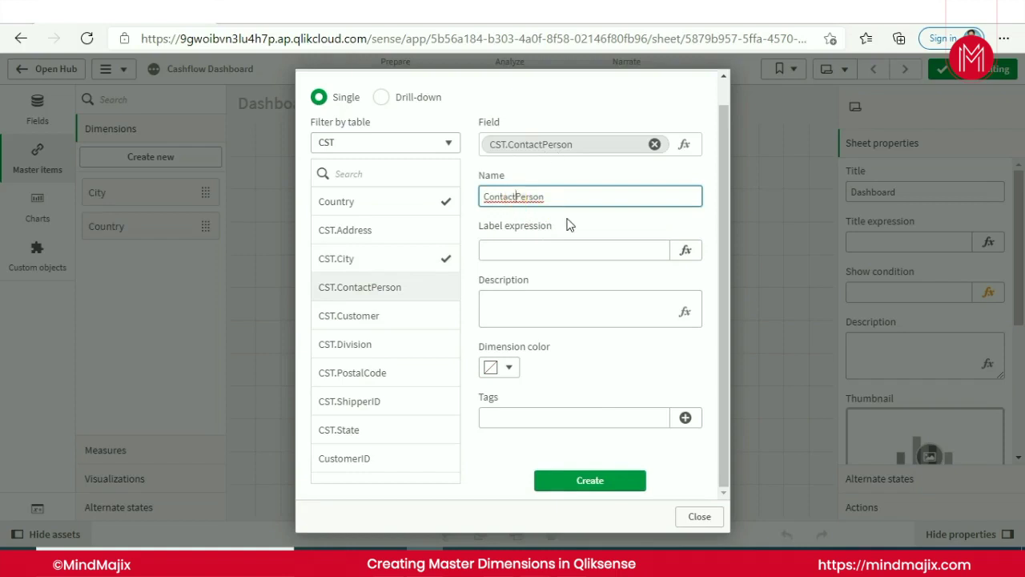
left_click(587, 484)
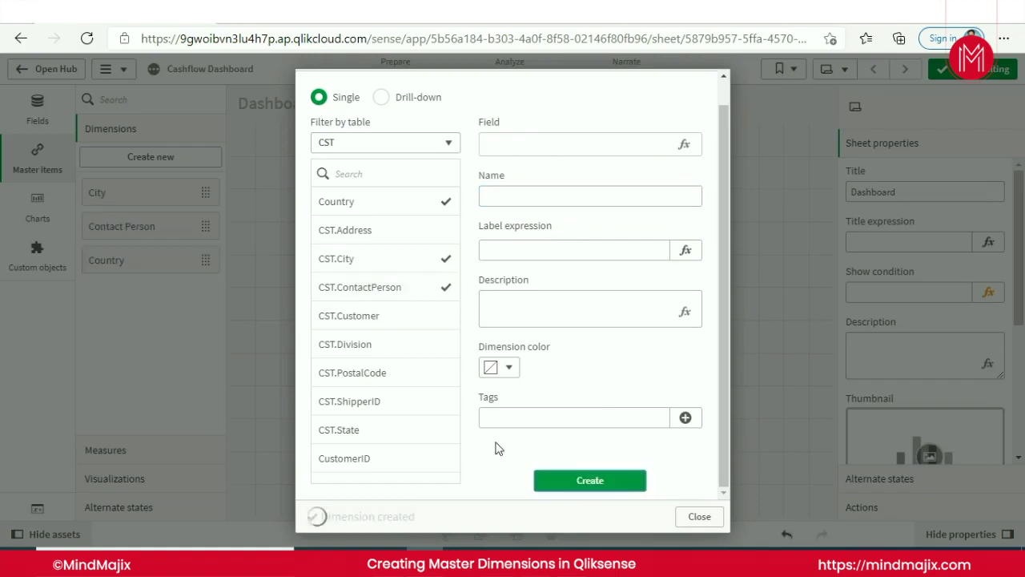
Step: Pick CST.Customer, rename it Customer and add the tag cst
left_click(373, 320)
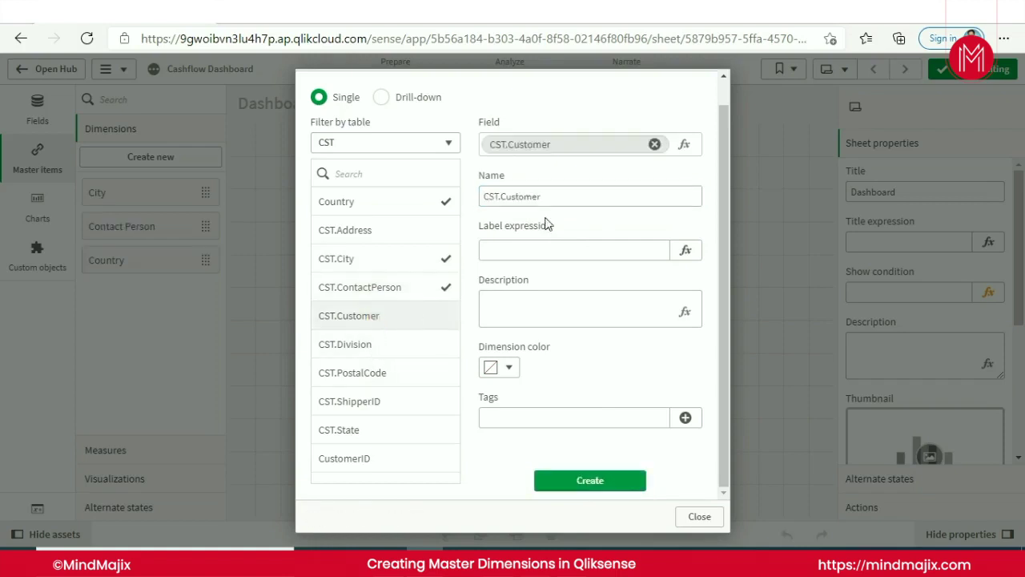
left_click(499, 197)
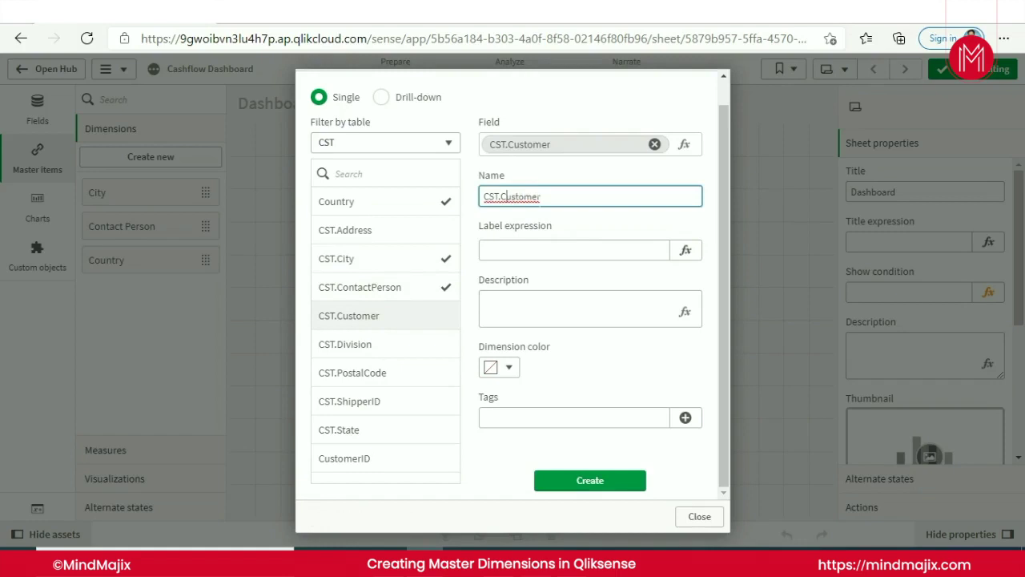
key("BackSpace")
key("BackSpace")
key("BackSpace")
key("BackSpace")
left_click(541, 417)
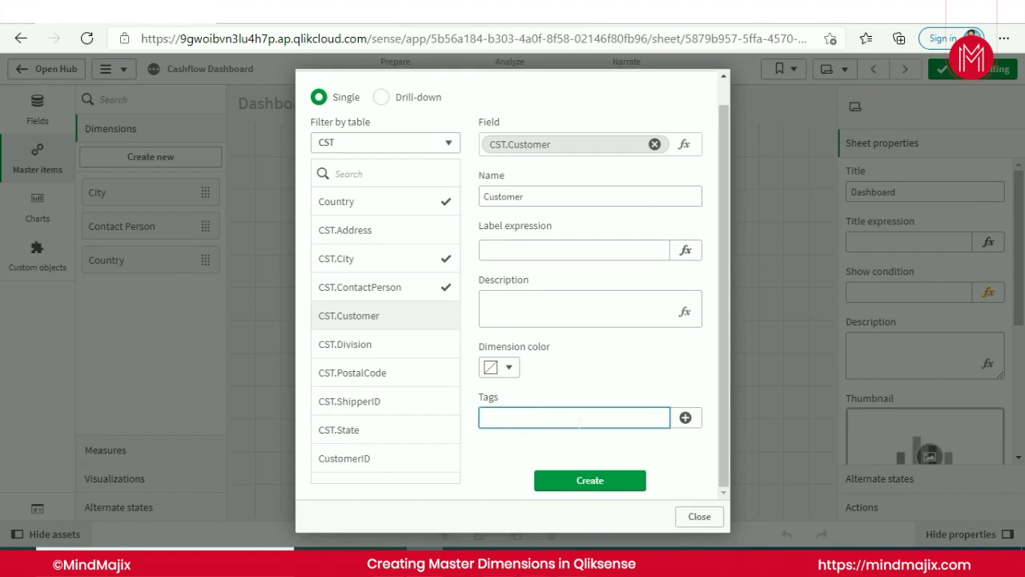
type("s")
type("cst")
key("Return")
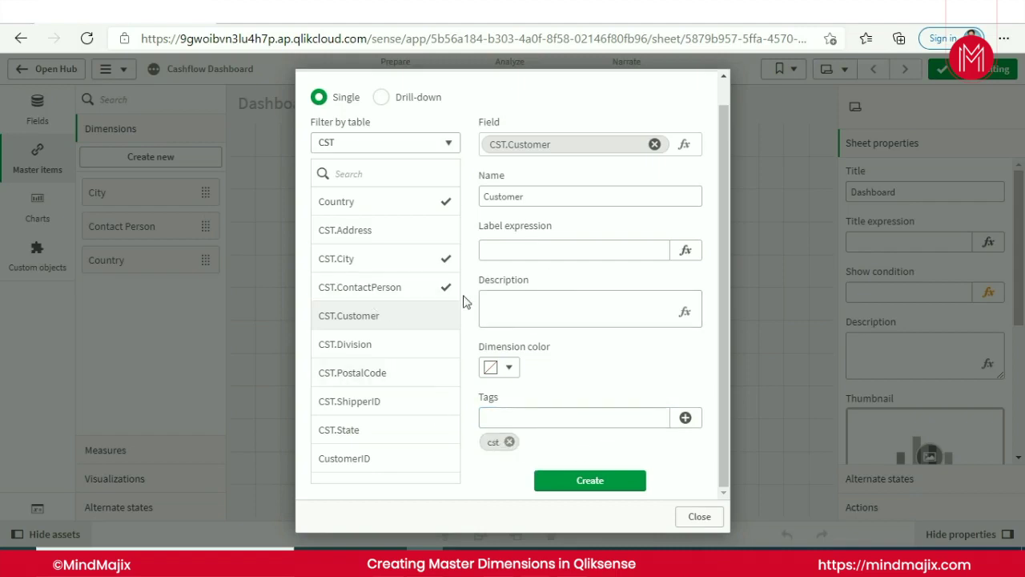
Step: Save the Customer dimension, then create Division from CST.Division tagged div
left_click(613, 488)
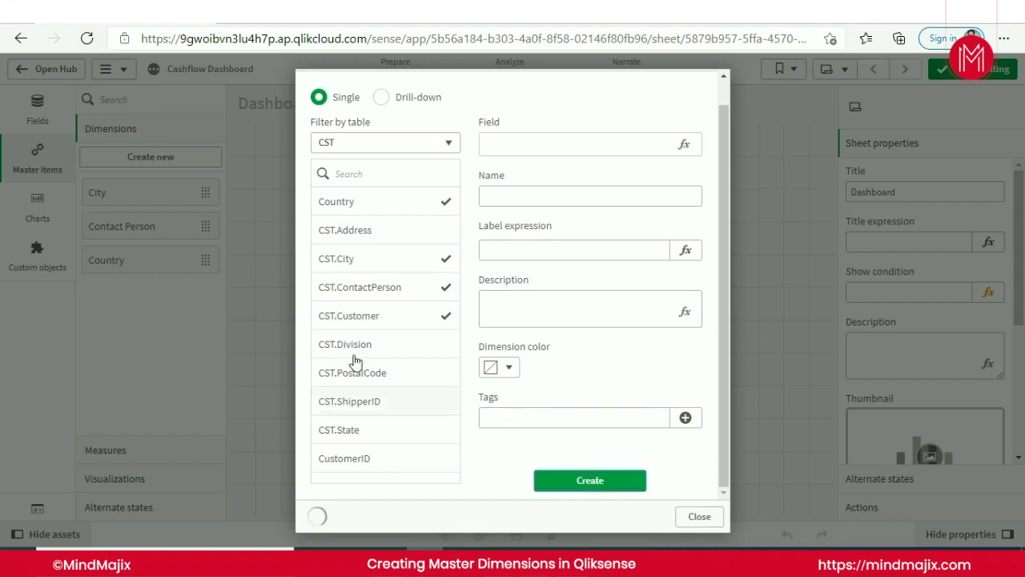
left_click(360, 349)
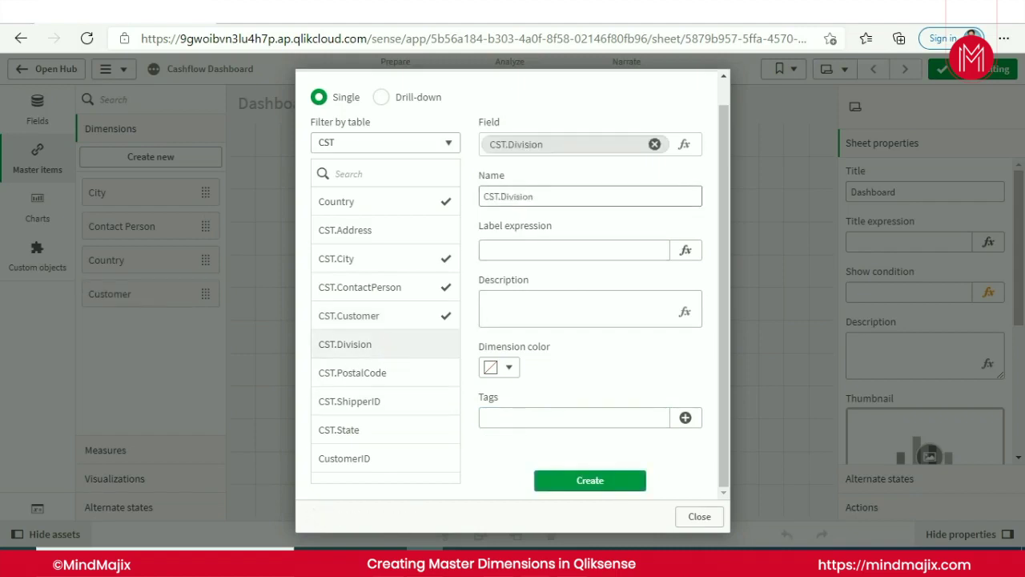
type("Division")
left_click(590, 417)
type("div")
left_click(601, 478)
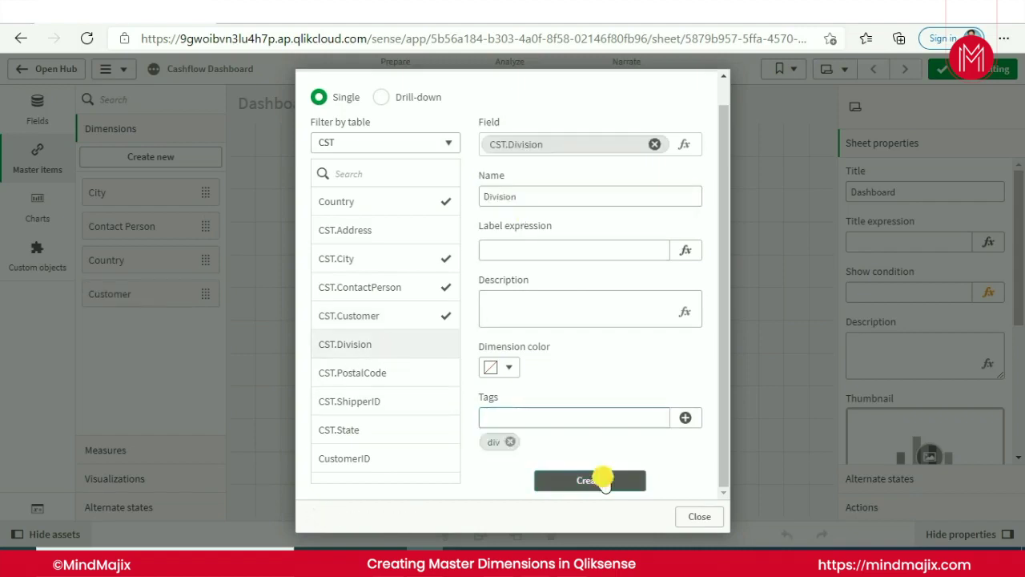
Step: Create a State dimension from CST.State with the CST. prefix removed
left_click(386, 433)
triple_click(590, 196)
type("CST.State")
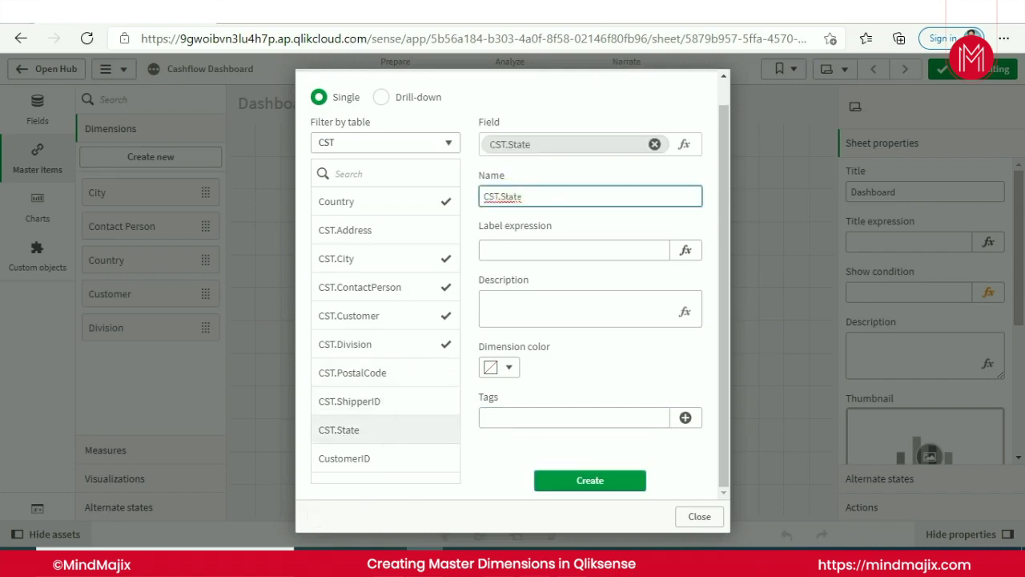
key("BackSpace")
key("BackSpace")
key("BackSpace")
key("BackSpace")
left_click(546, 482)
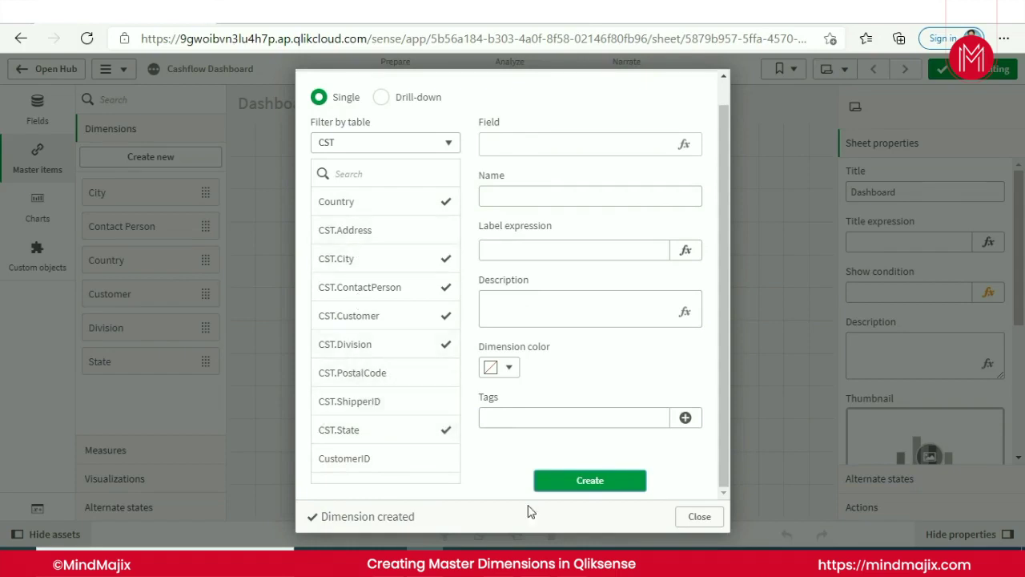
Step: Filter to the EMP table and create Employee Name from EMP.Employee, tagged emp
left_click(448, 144)
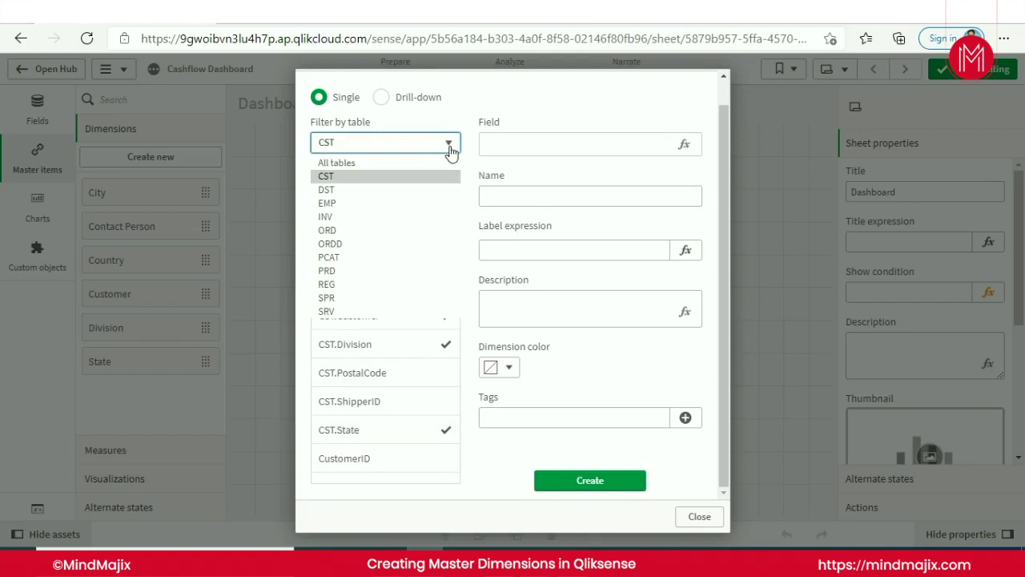
left_click(338, 207)
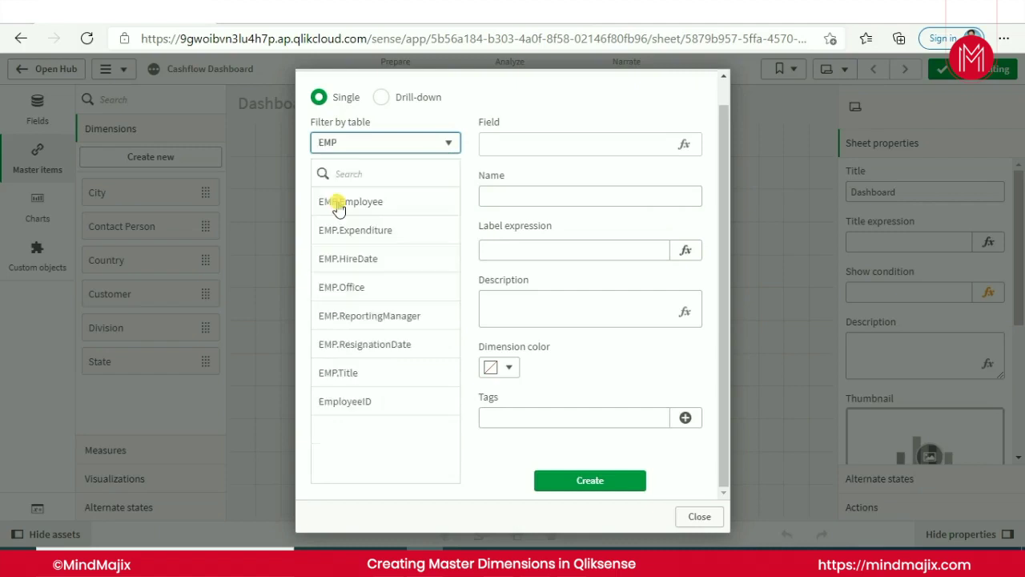
left_click(392, 212)
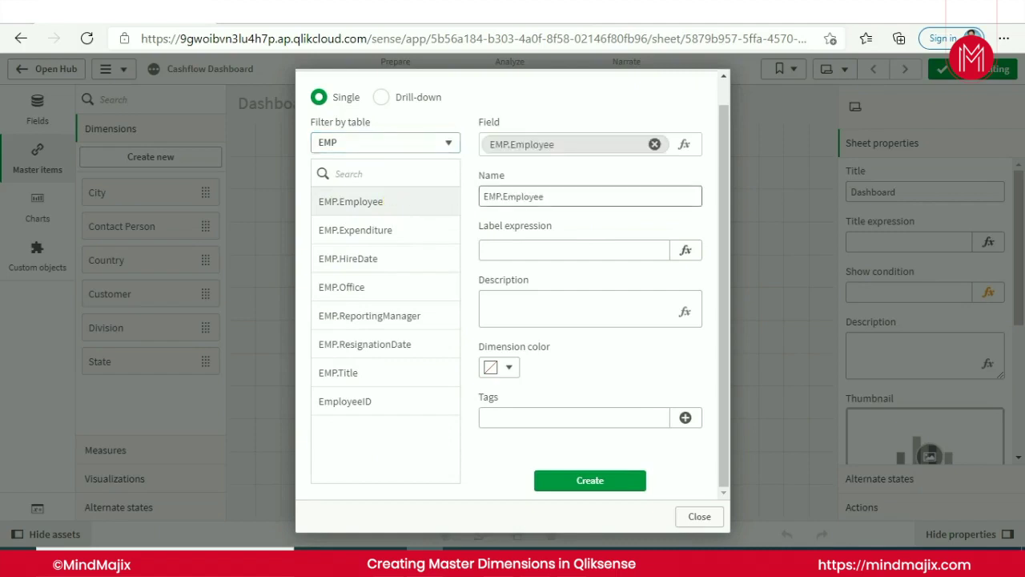
left_click(513, 198)
key("BackSpace")
key("BackSpace")
key("BackSpace")
key("BackSpace")
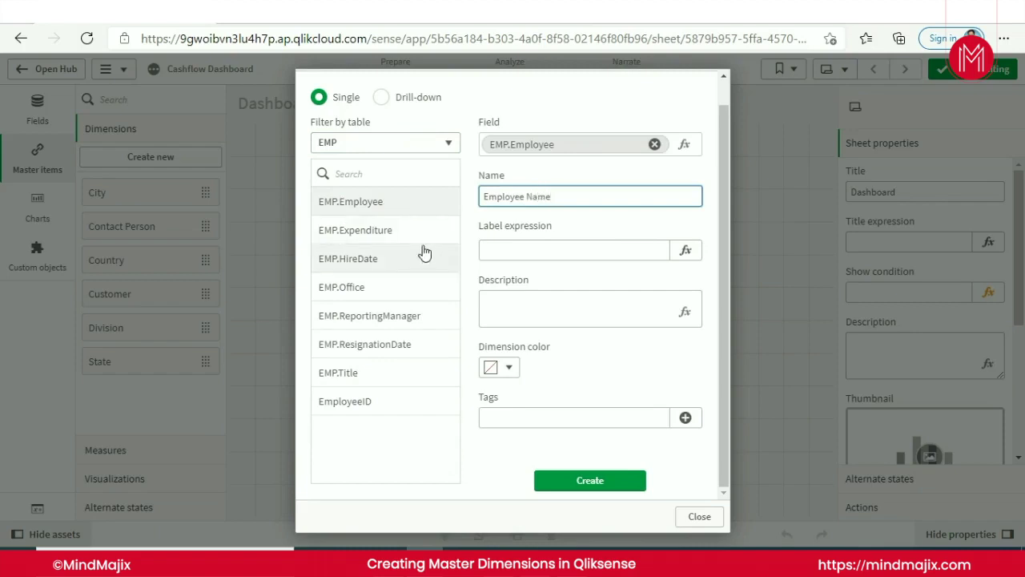
left_click(547, 418)
type("emp")
left_click(576, 479)
Step: Pick EMP.Expenditure, rename it Expense and tag it salary, emp sal and expense
left_click(389, 240)
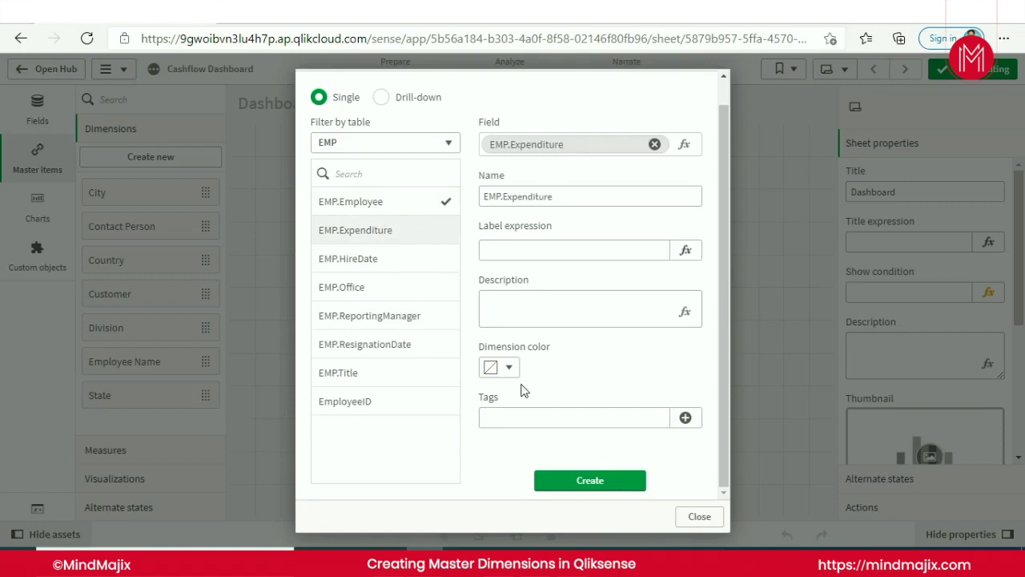
triple_click(589, 196)
type("Expens")
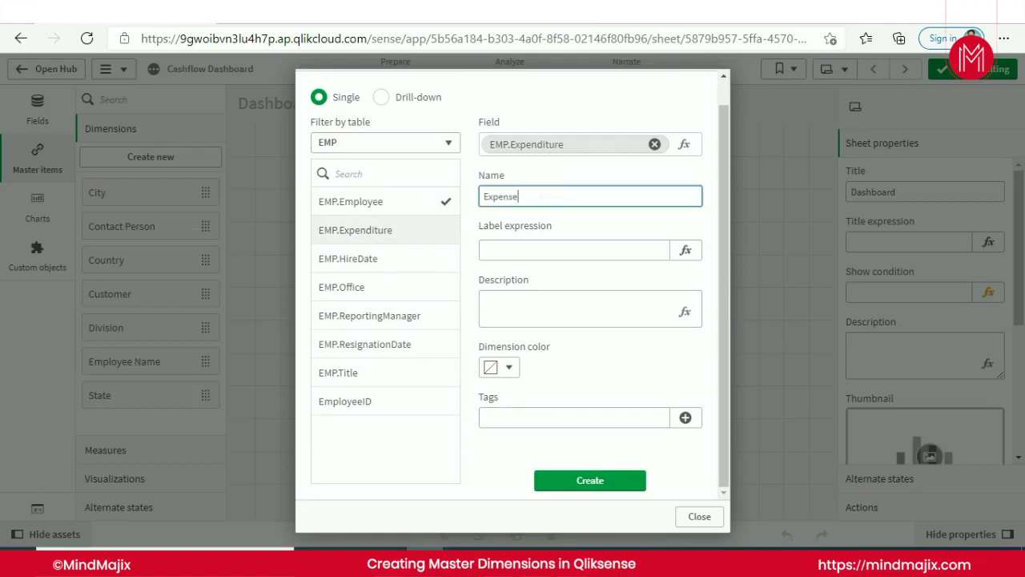
type("e")
left_click(502, 416)
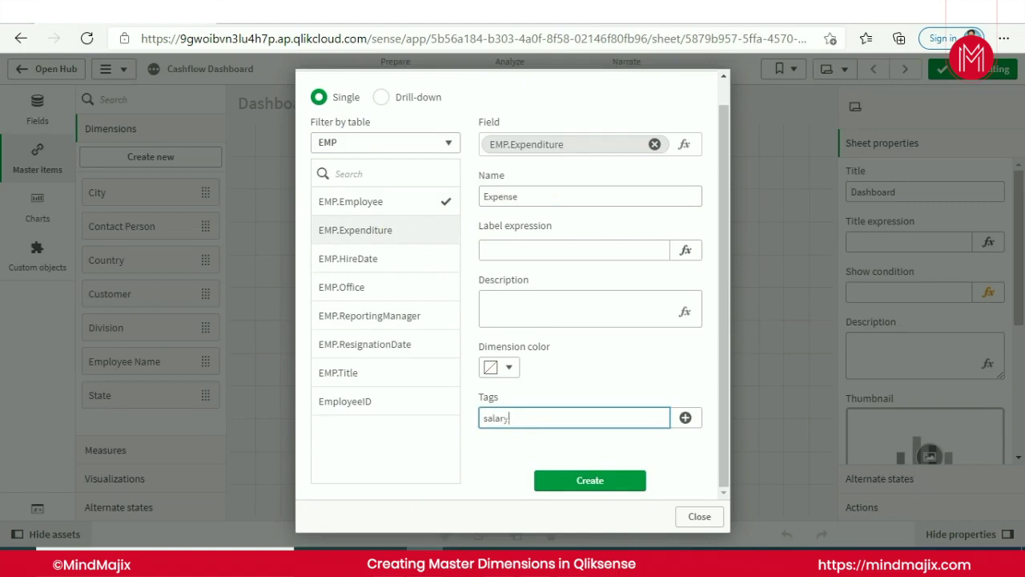
left_click(691, 416)
type("emp sal")
key("Return")
type("expense")
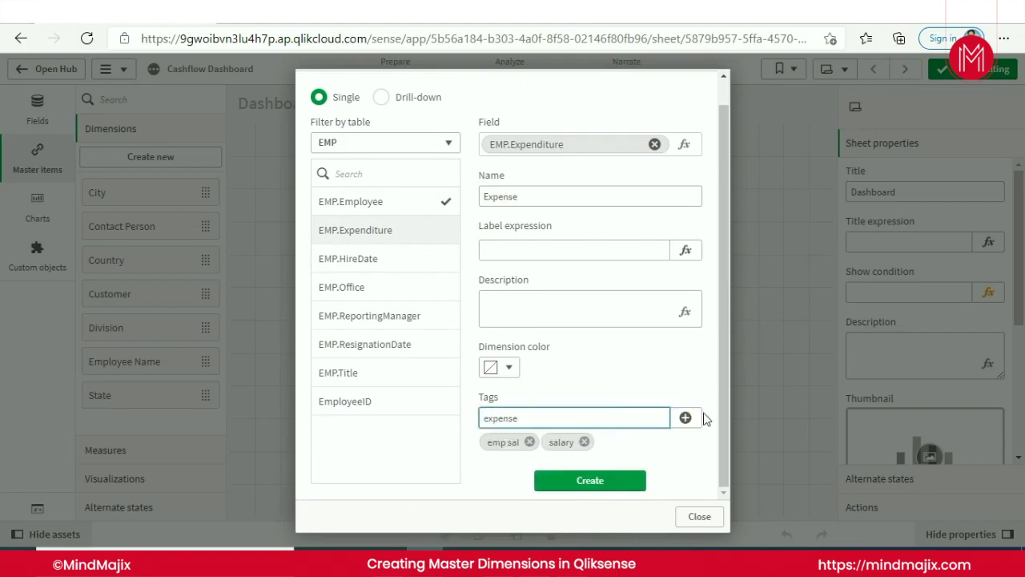
left_click(687, 417)
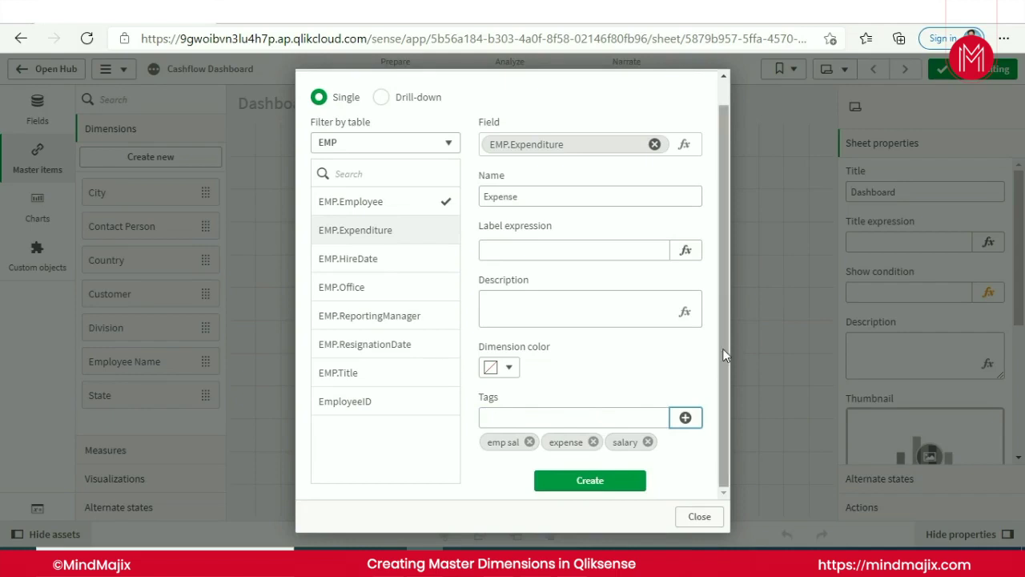
Step: Save the Expense dimension and look through the remaining EMP fields, from HireDate to EmployeeID
left_click(611, 485)
left_click(380, 269)
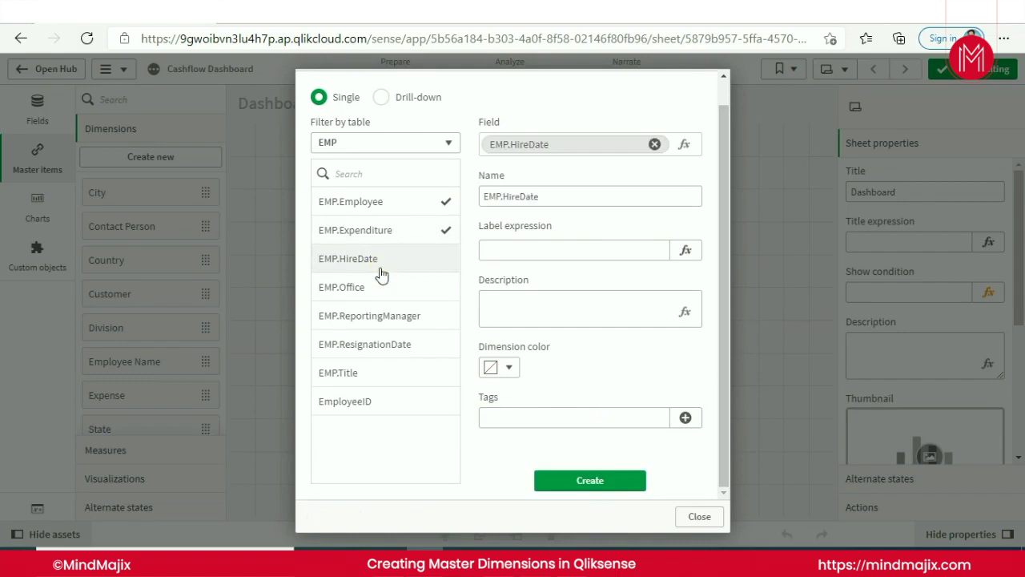
left_click(381, 292)
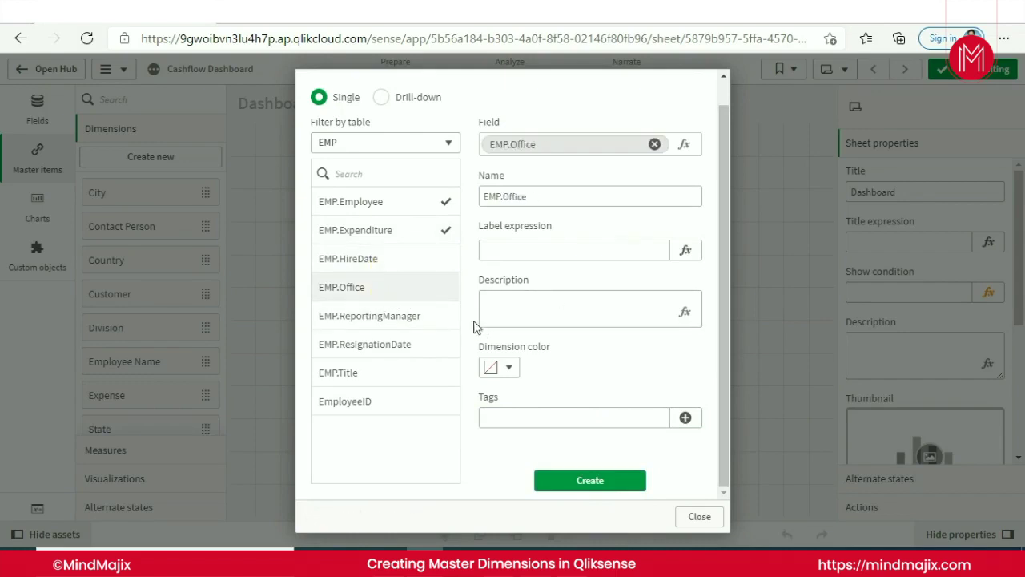
left_click(394, 320)
left_click(436, 349)
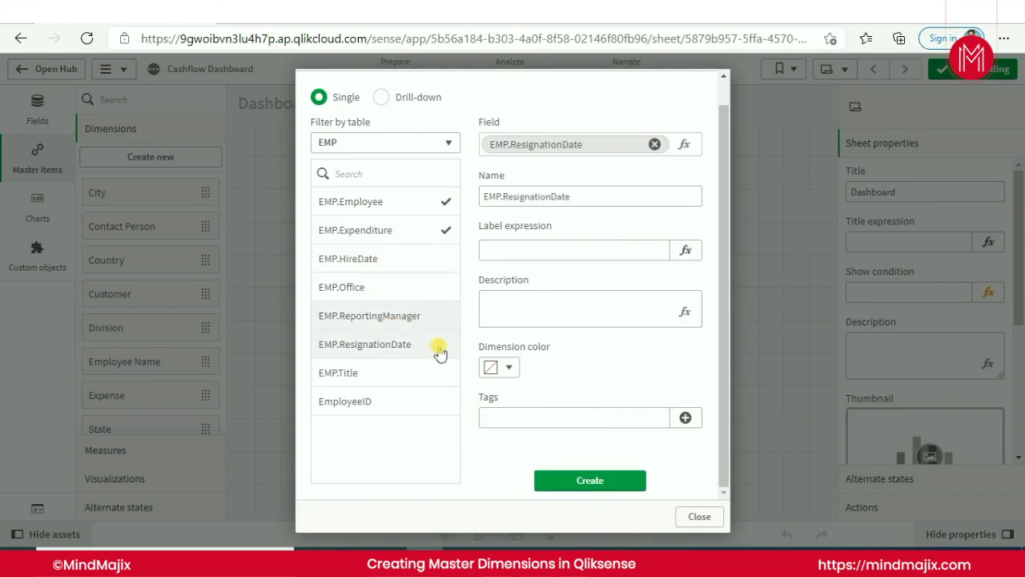
left_click(362, 376)
left_click(402, 410)
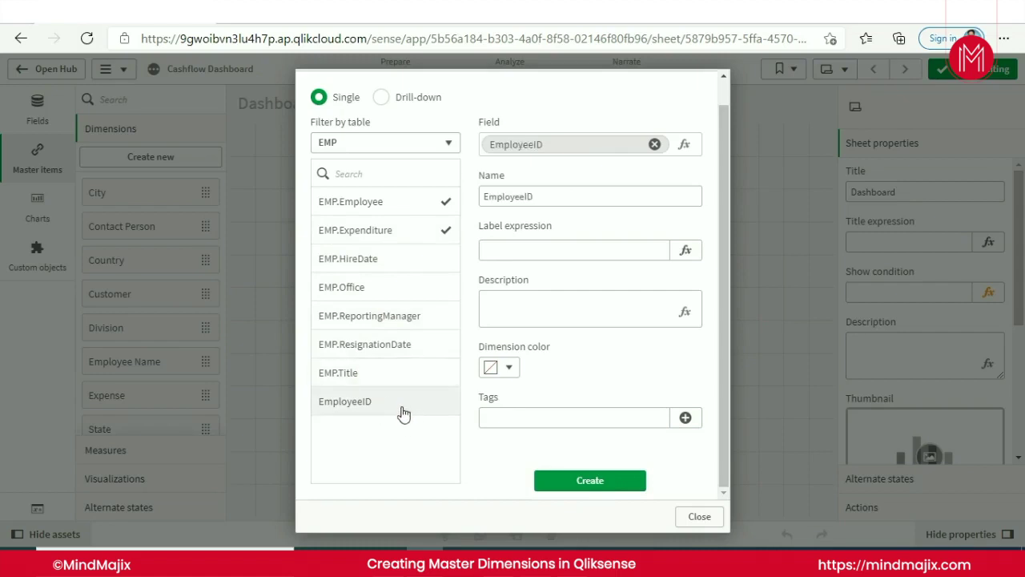
left_click(402, 317)
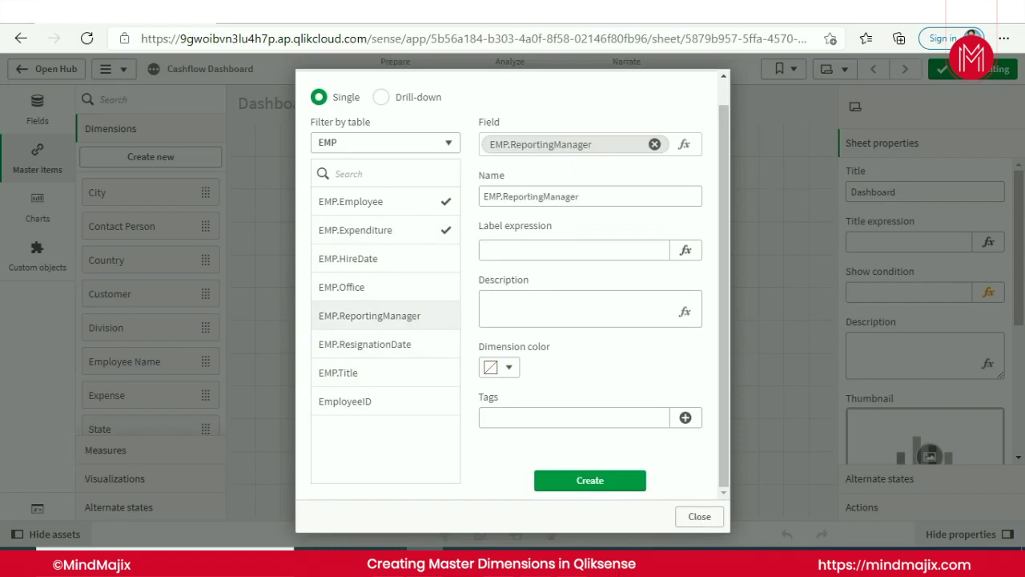
Step: Filter to the INV table and create an InvoiceDate dimension without the INV prefix
left_click(448, 142)
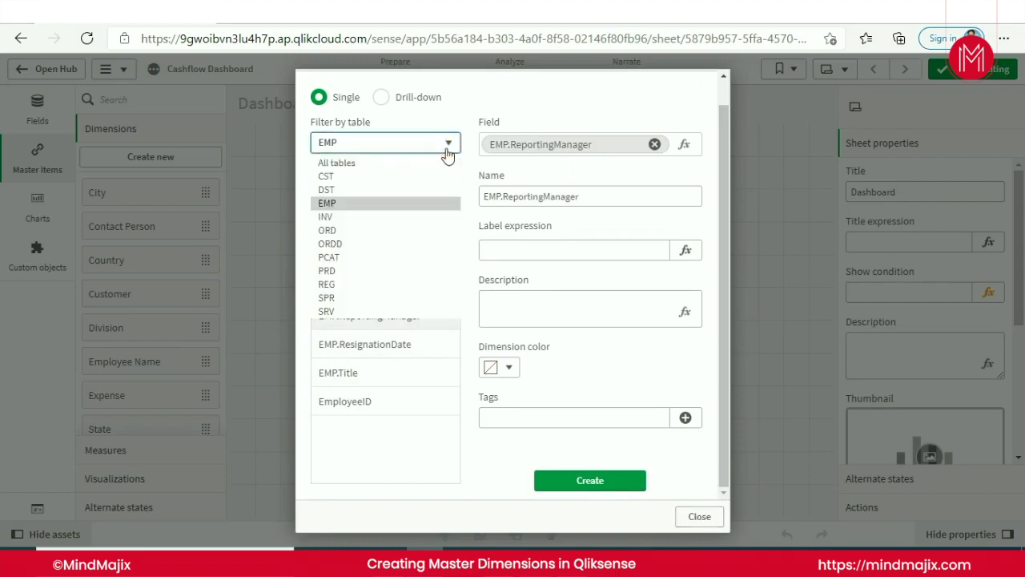
left_click(370, 217)
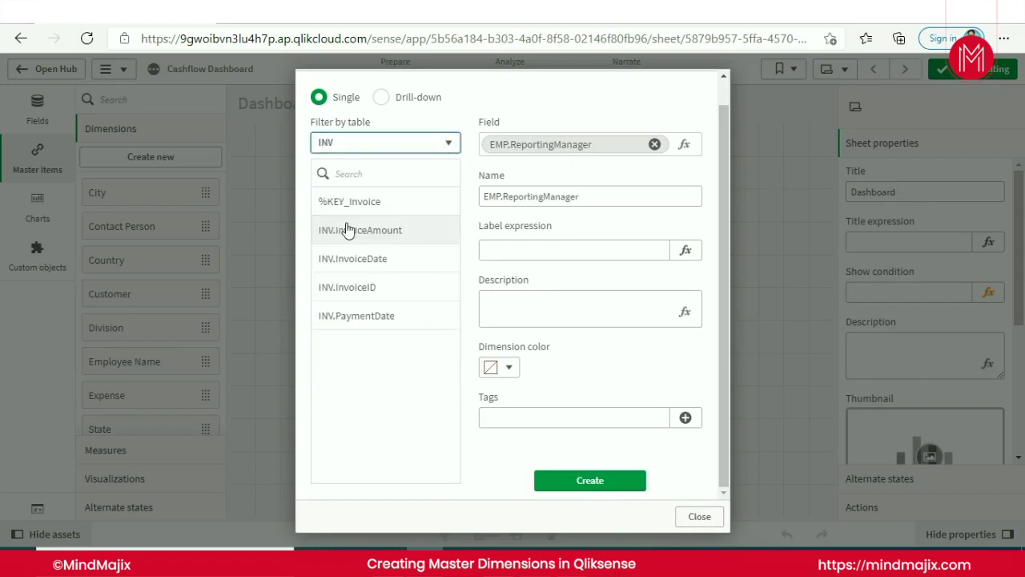
left_click(395, 263)
left_click(499, 197)
key("BackSpace")
key("BackSpace")
key("BackSpace")
key("BackSpace")
key("Return")
left_click(376, 319)
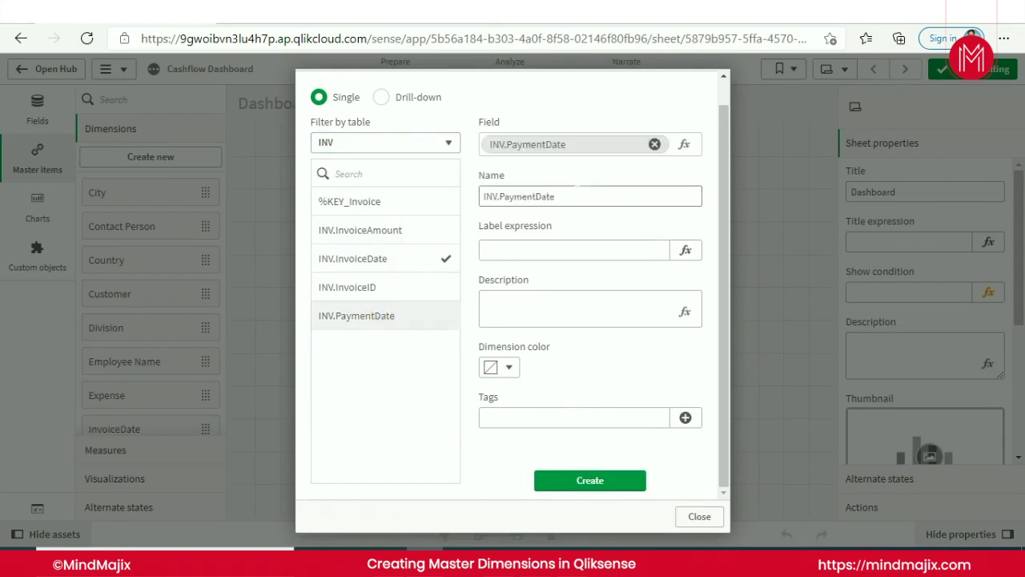
Step: Create a PaymentDate dimension from INV.PaymentDate, then filter the field list to ORD
left_click(544, 200)
key("Home")
key("Delete")
key("Delete")
key("Delete")
key("Delete")
left_click(583, 476)
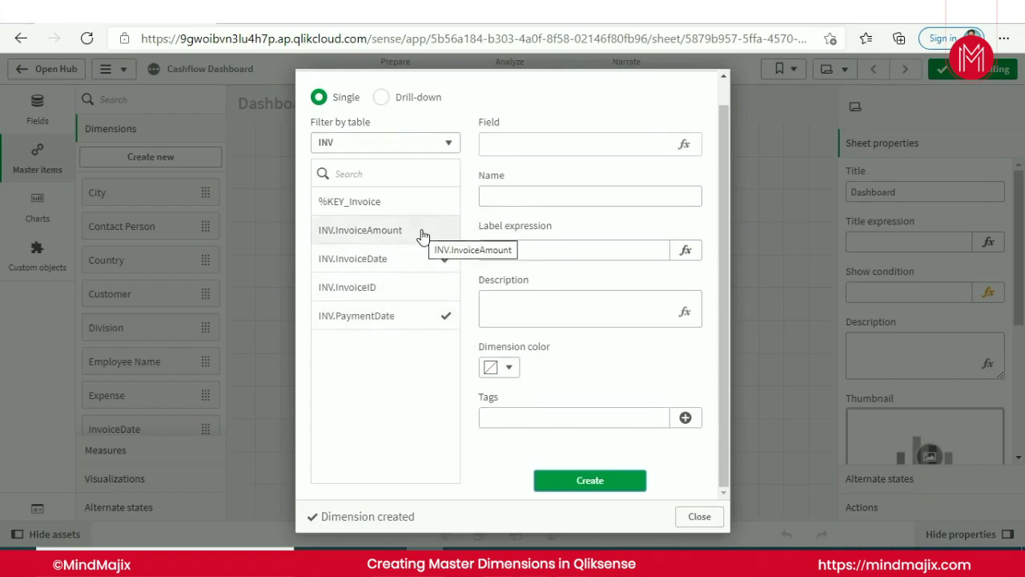
left_click(448, 142)
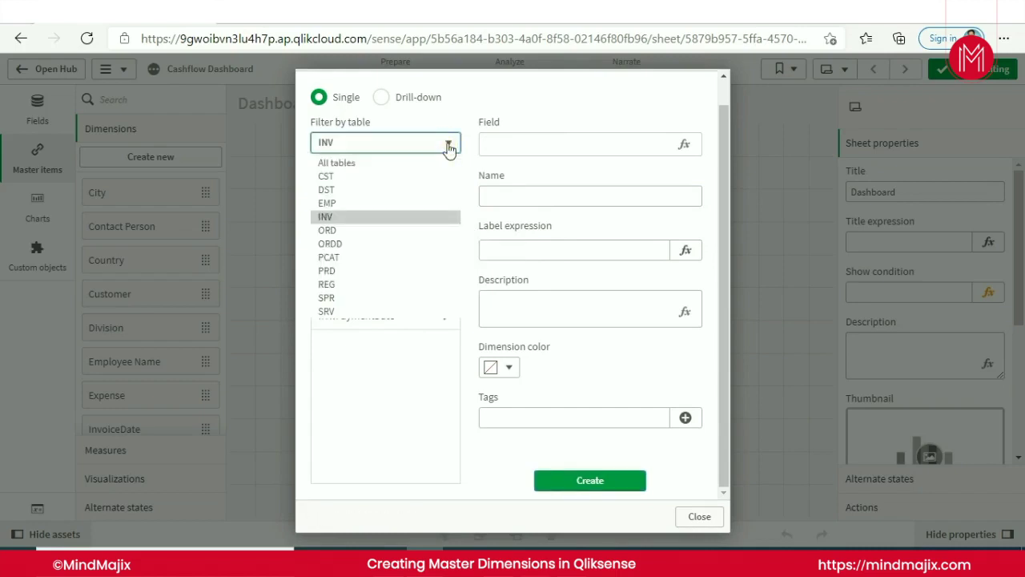
left_click(367, 232)
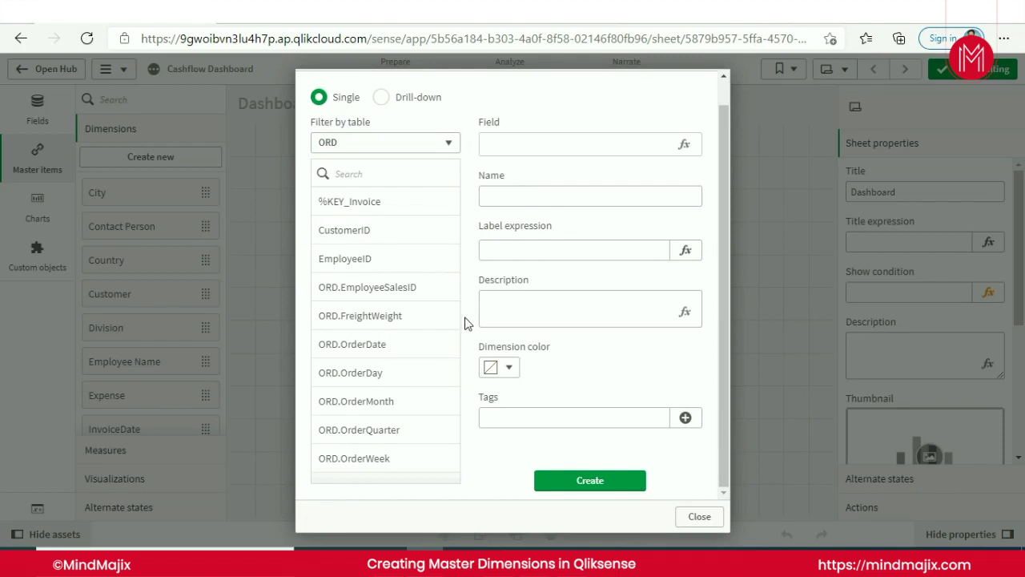
Step: Launch Paint and brush an L-shaped pair of axes with an X at each end
left_click(18, 561)
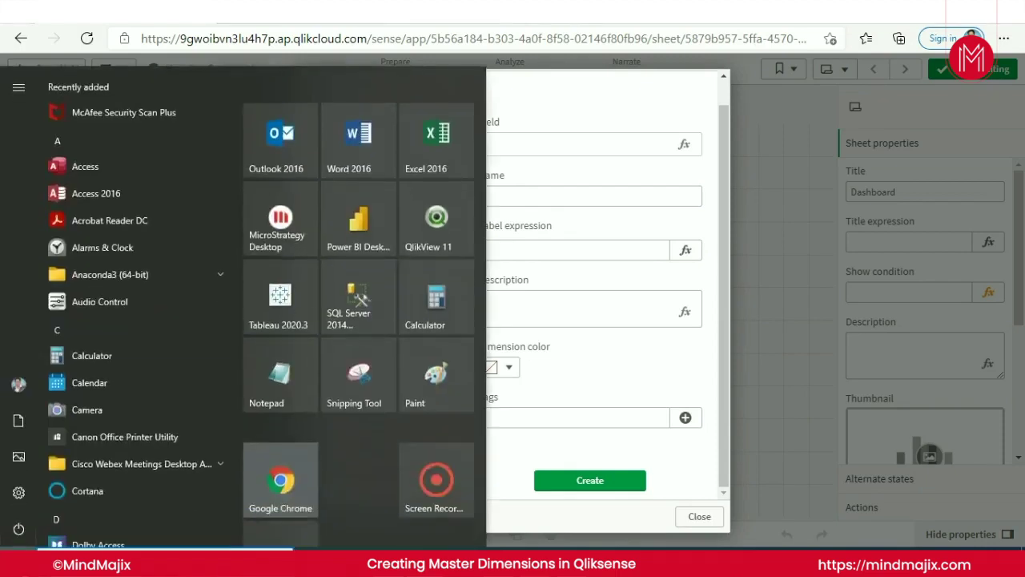
left_click(435, 370)
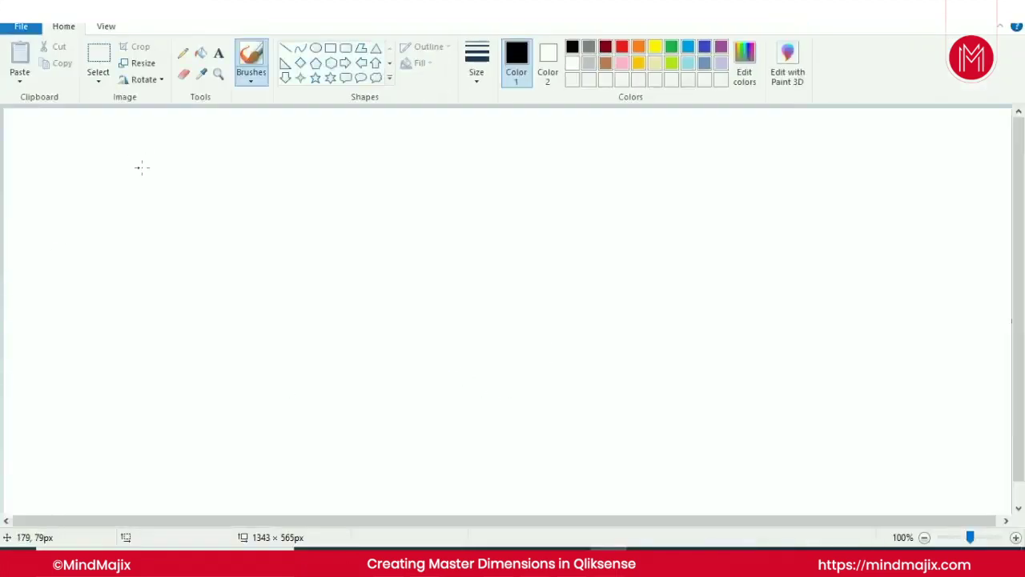
mouse_move(174, 142)
left_mouse_down()
mouse_move(175, 447)
mouse_move(780, 463)
mouse_move(801, 494)
mouse_move(732, 503)
left_mouse_up()
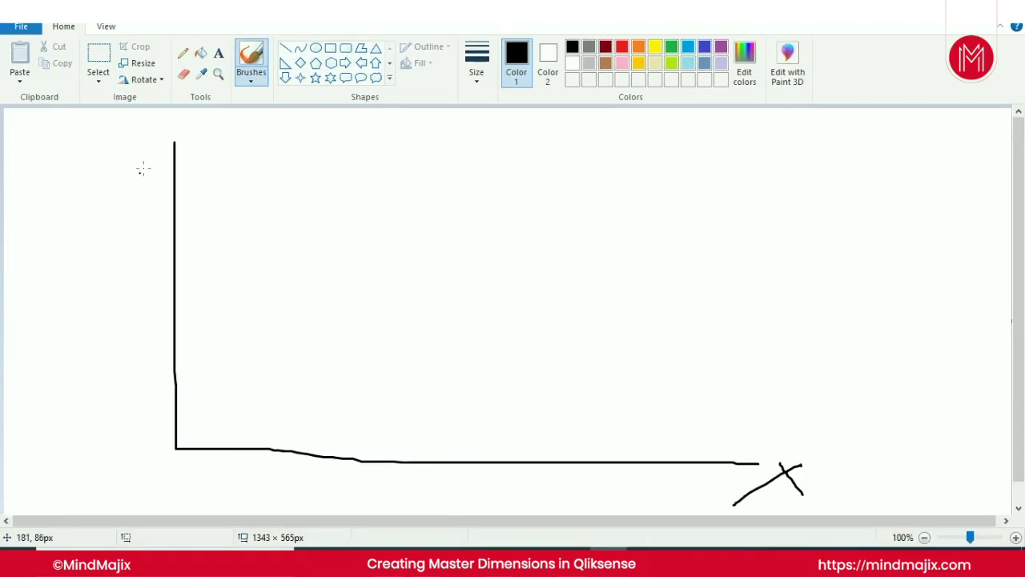
mouse_move(127, 134)
left_mouse_down()
mouse_move(147, 158)
mouse_move(125, 188)
left_mouse_up()
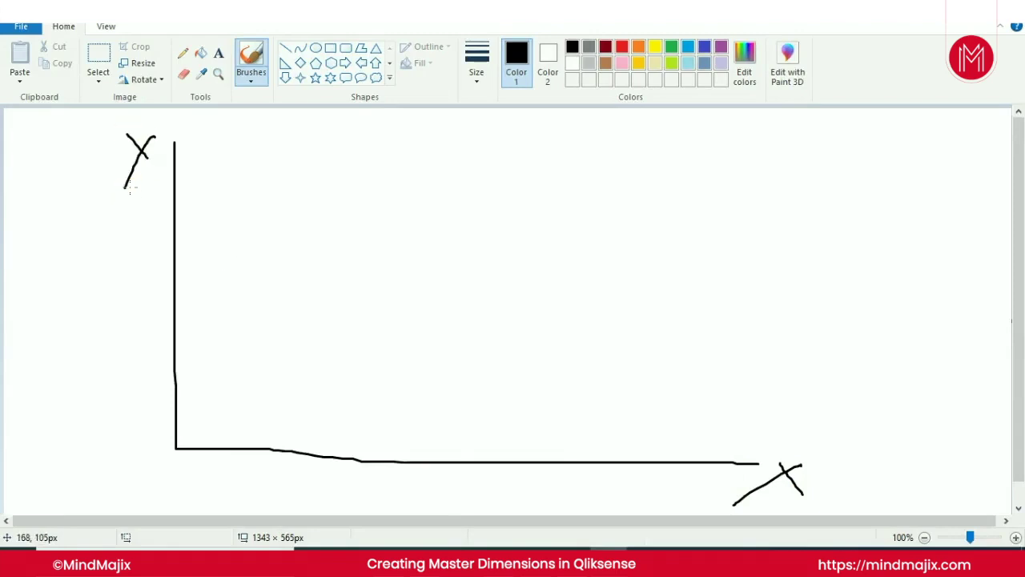
left_click_drag(153, 145, 108, 195)
left_click_drag(781, 462, 785, 477)
Step: Brush five tick marks along the horizontal axis and scribble a label under the first tick
left_click_drag(263, 443, 261, 455)
left_click_drag(358, 452, 358, 465)
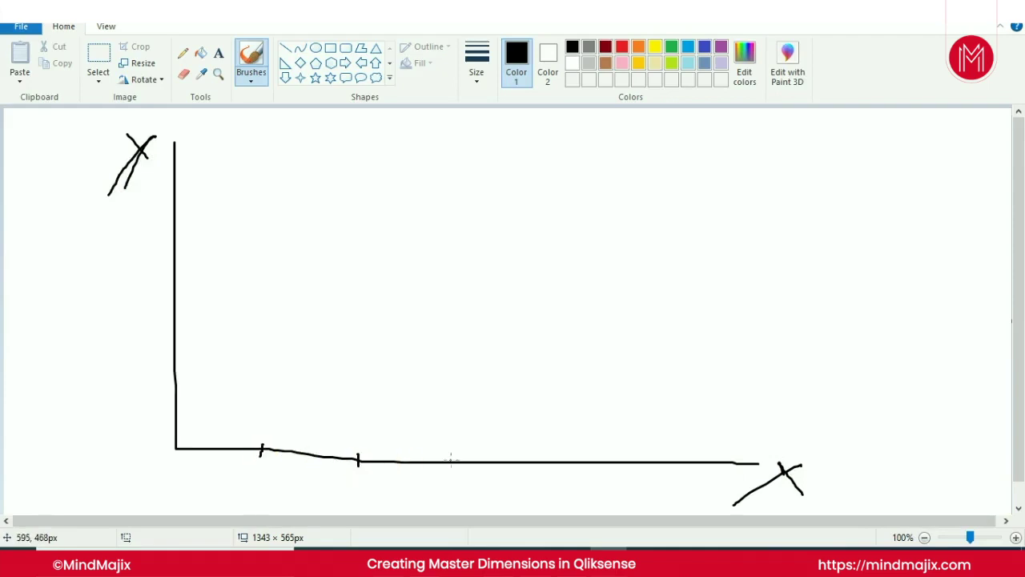
left_click_drag(464, 454, 462, 468)
left_click_drag(559, 452, 559, 465)
left_click_drag(652, 455, 652, 472)
left_click_drag(248, 478, 261, 493)
left_click(254, 492)
Step: Brush six tick marks up the vertical axis, lengthening one upper tick
left_click_drag(169, 384, 181, 384)
left_click_drag(171, 329, 180, 328)
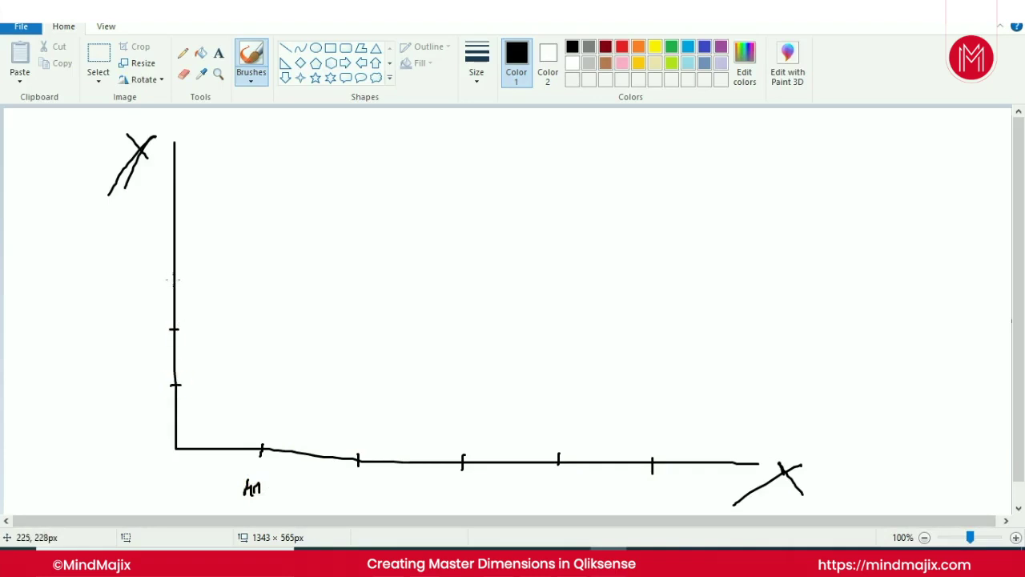
left_click_drag(172, 283, 180, 284)
left_click_drag(170, 240, 181, 239)
left_click_drag(171, 201, 178, 201)
left_click_drag(173, 154, 183, 156)
left_click_drag(168, 198, 180, 199)
Step: Plot the first three data points between the axes
left_click_drag(260, 333, 269, 331)
left_click_drag(361, 289, 366, 291)
left_click_drag(457, 291, 462, 299)
Step: Mark the remaining data points, ending with an x-shaped marker at the far right
left_click(454, 300)
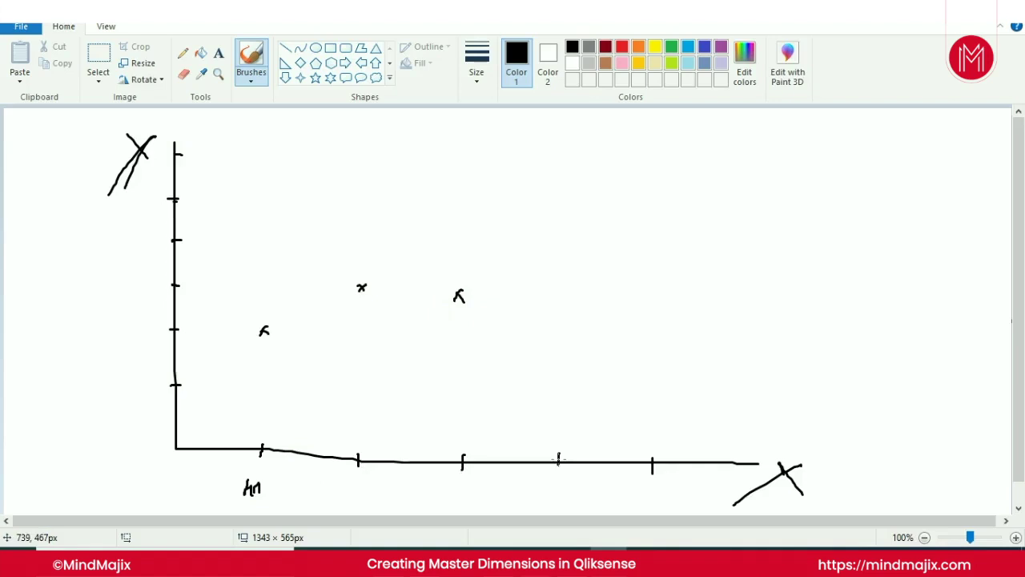
left_click(547, 243)
left_click(650, 257)
left_click(650, 258)
Step: Draw a freehand line from the origin rising through all the points
mouse_move(176, 447)
left_mouse_down()
mouse_move(261, 329)
mouse_move(801, 270)
left_mouse_up()
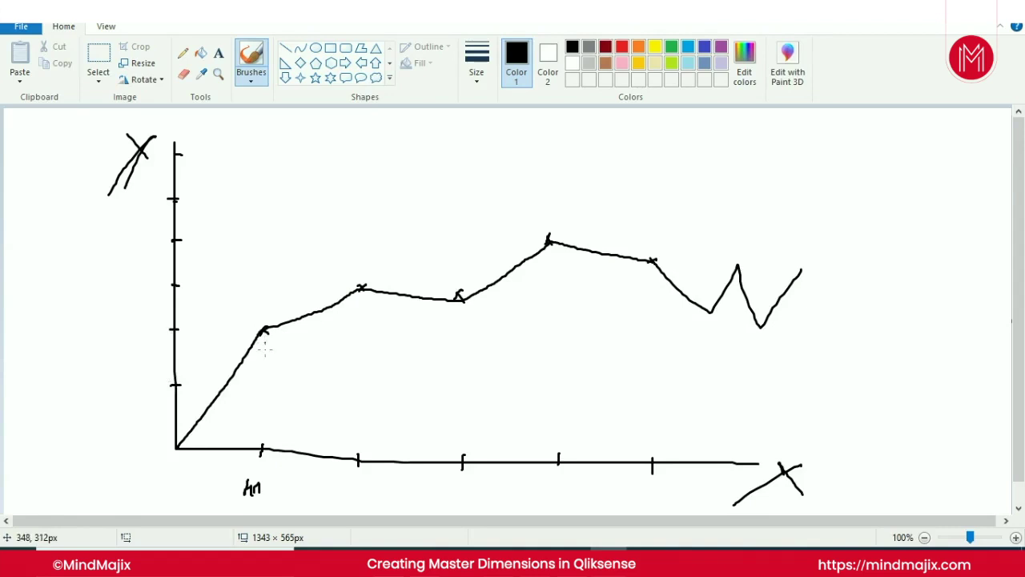
Step: Re-mark a vertical tick, thicken the first two x-axis ticks and trace along the horizontal axis
left_click(171, 284)
left_click(264, 441)
left_click_drag(264, 441, 262, 456)
mouse_move(177, 458)
left_mouse_down()
mouse_move(377, 465)
mouse_move(314, 466)
left_mouse_up()
left_click(177, 448)
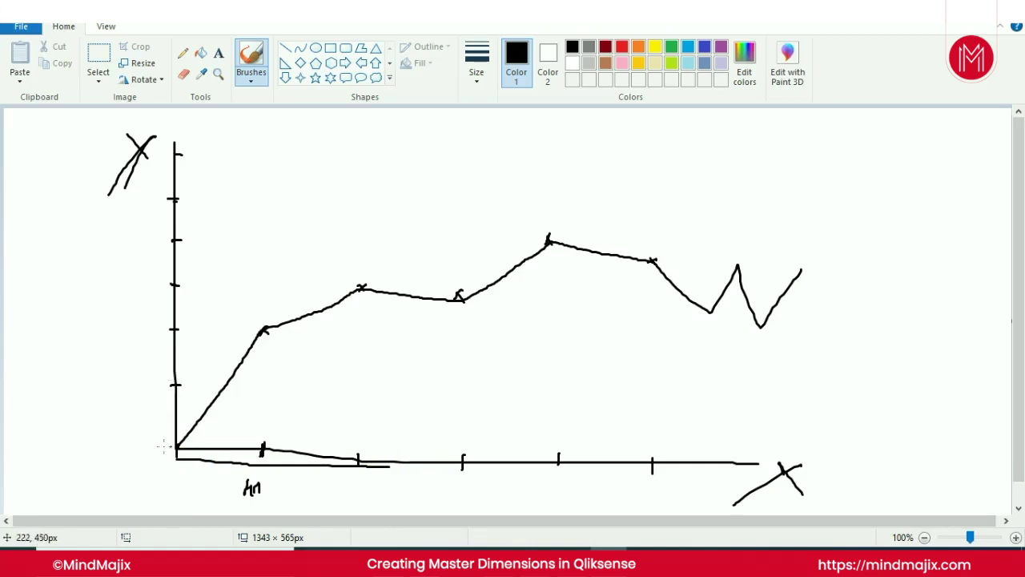
left_click_drag(261, 445, 262, 469)
left_click_drag(358, 453, 358, 476)
mouse_move(372, 468)
left_mouse_down()
mouse_move(471, 462)
mouse_move(463, 471)
left_mouse_up()
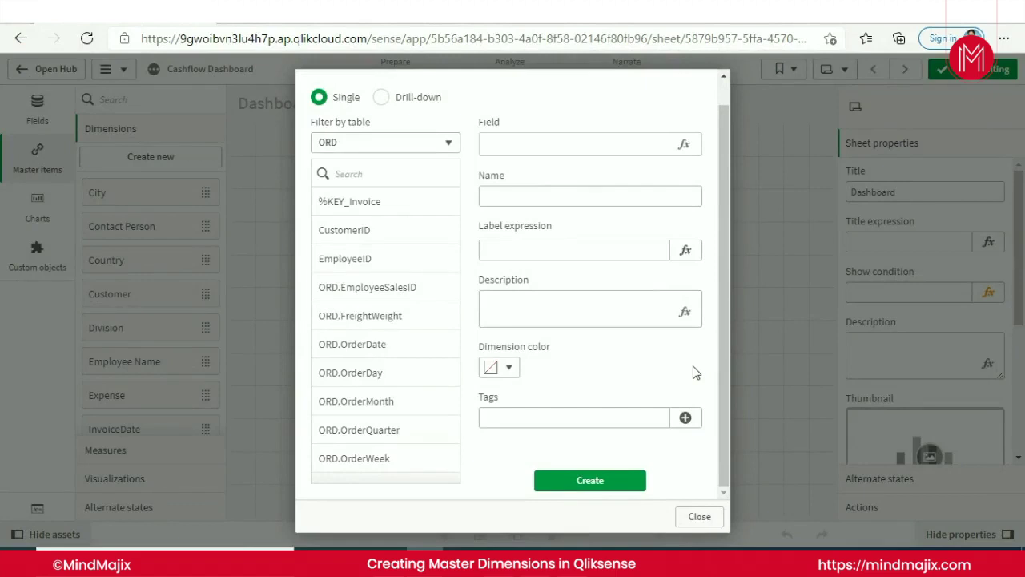
Step: Filter to the ORD table and make ORD.OrderDate a master dimension named OrderDate, without the ORD. prefix
left_click(449, 141)
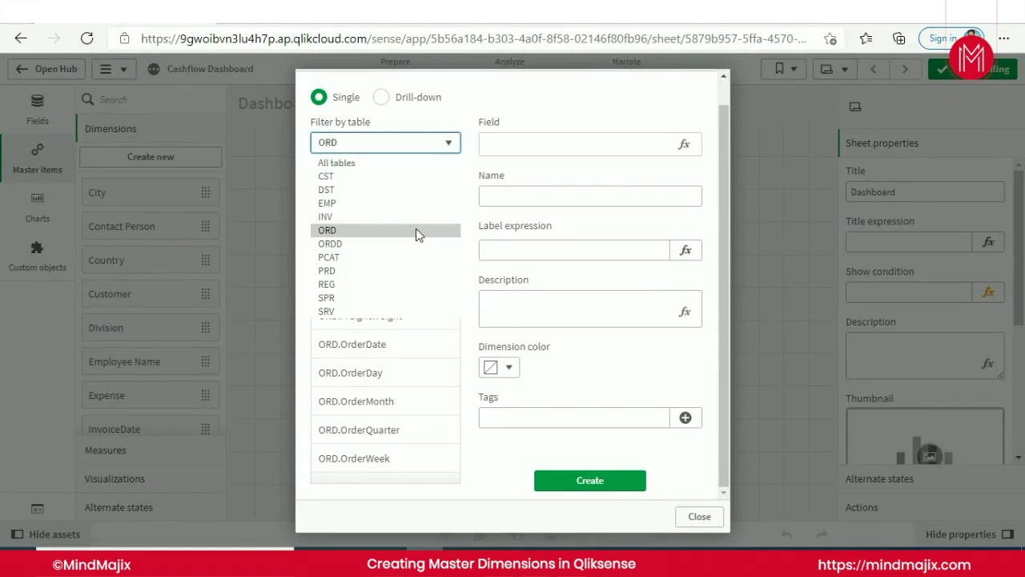
left_click(416, 230)
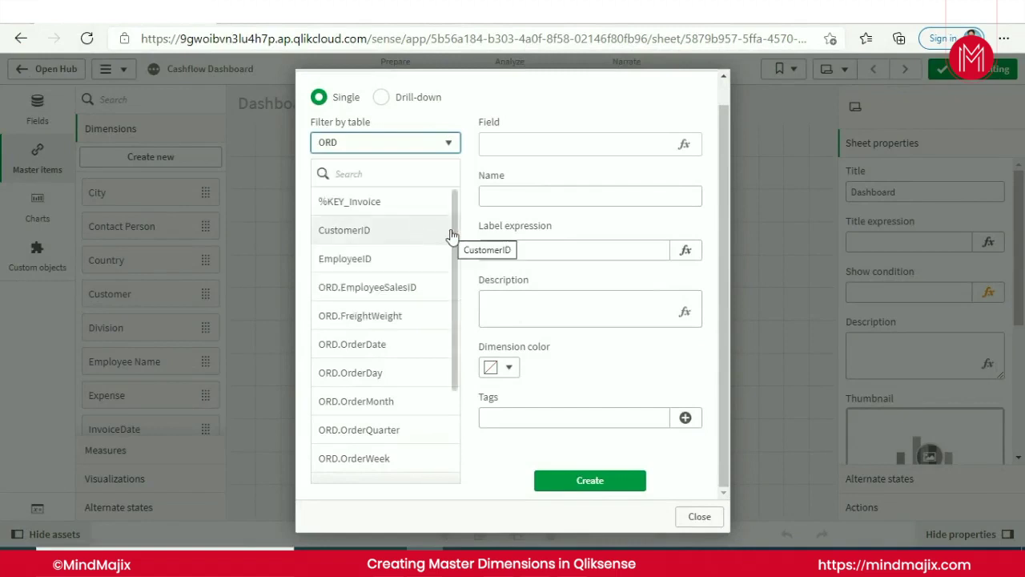
left_click(454, 221)
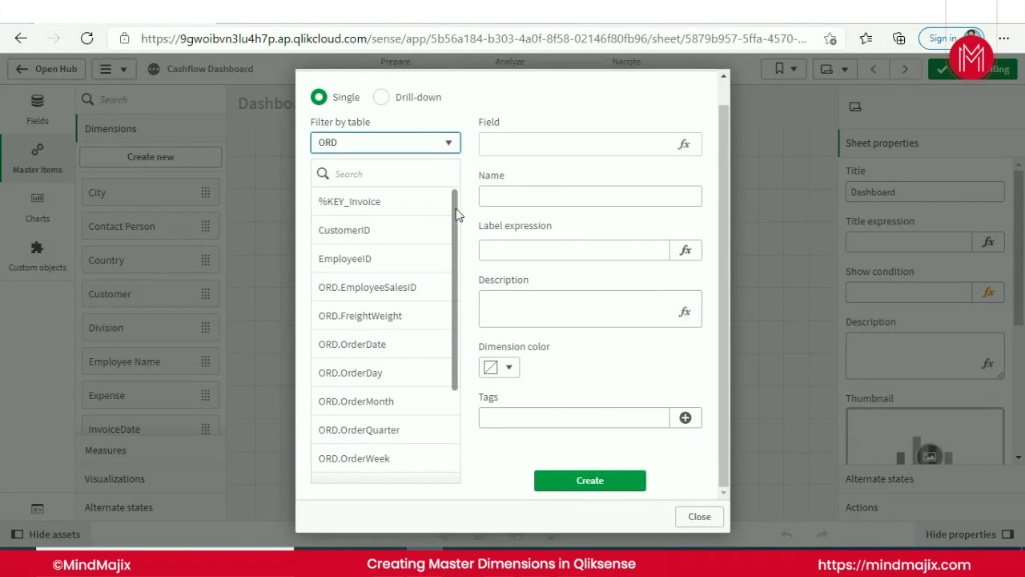
left_click(362, 354)
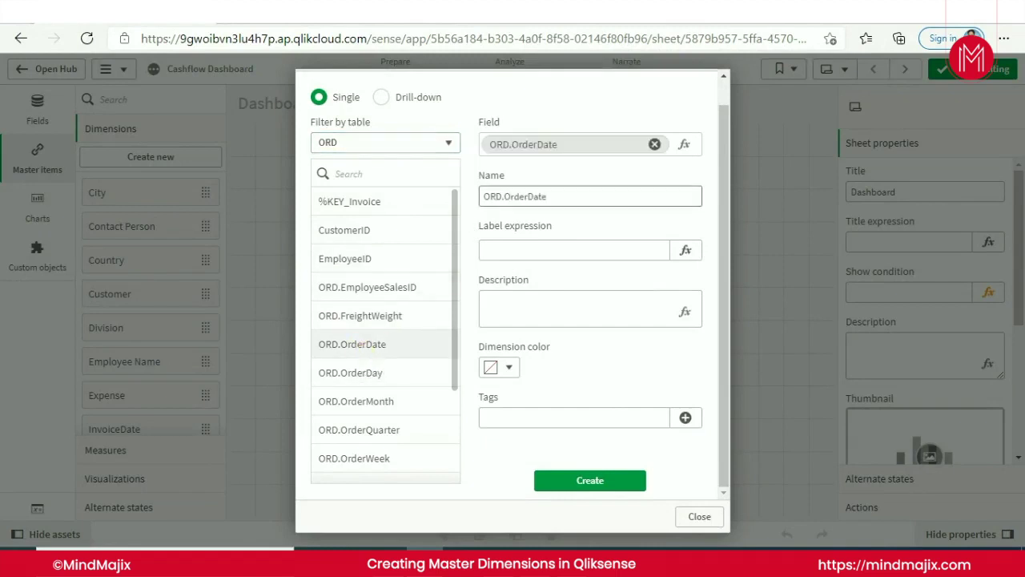
left_click(506, 195)
key("BackSpace")
key("BackSpace")
key("BackSpace")
key("BackSpace")
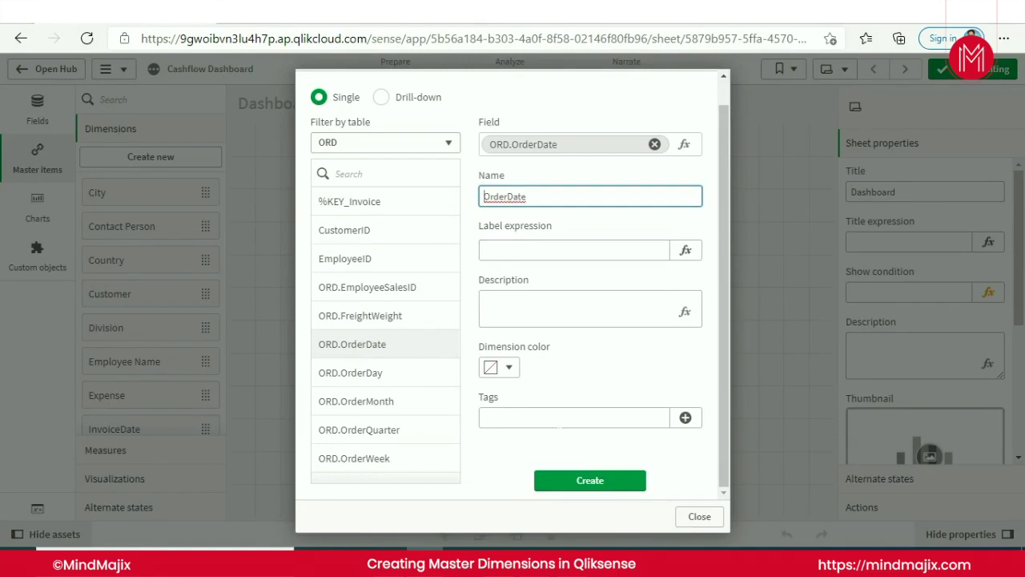
left_click(605, 484)
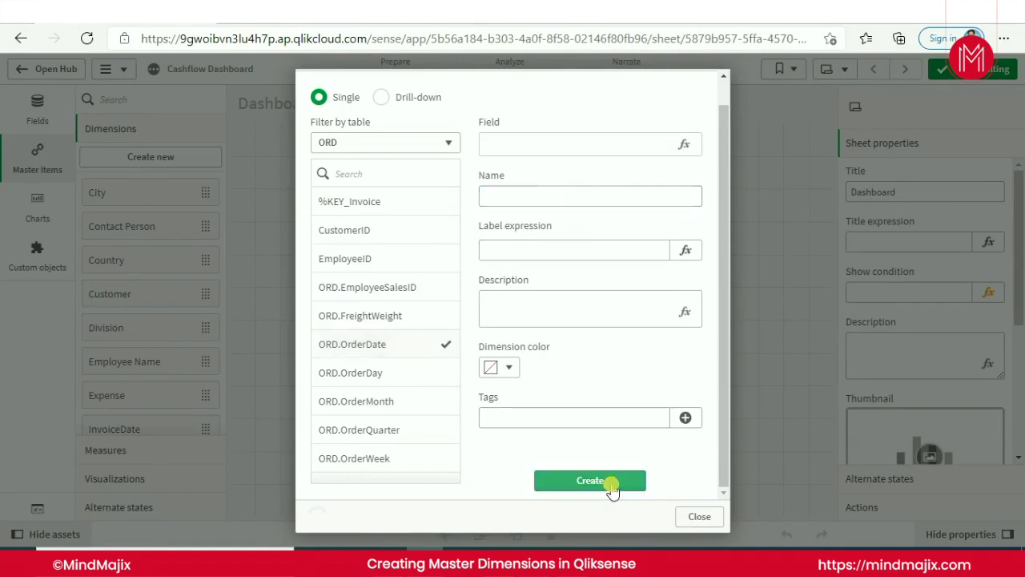
left_click(708, 517)
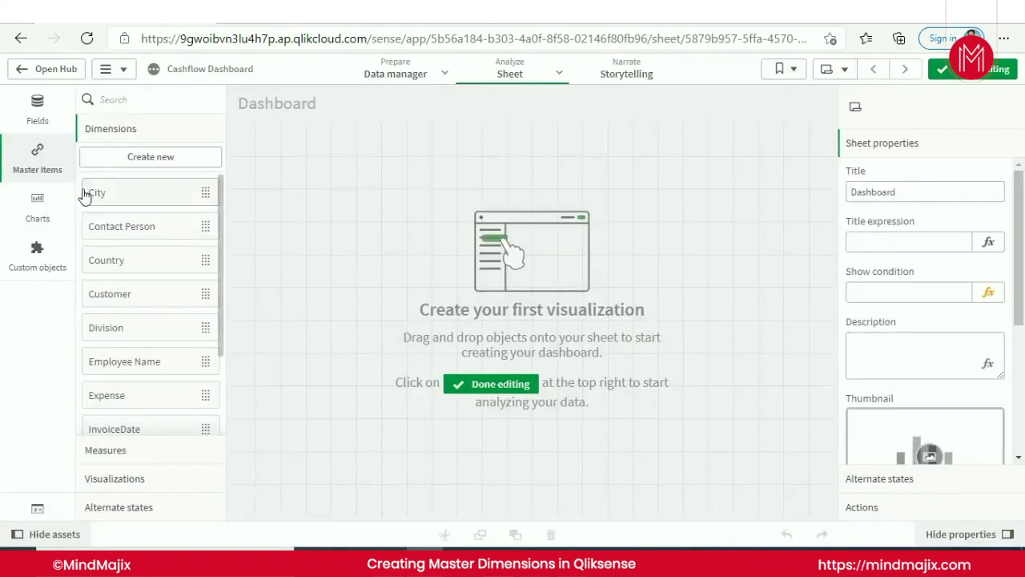
Step: Filter the Fields panel to the ORD table and add ORD.OrderMonth to the sheet
left_click(55, 127)
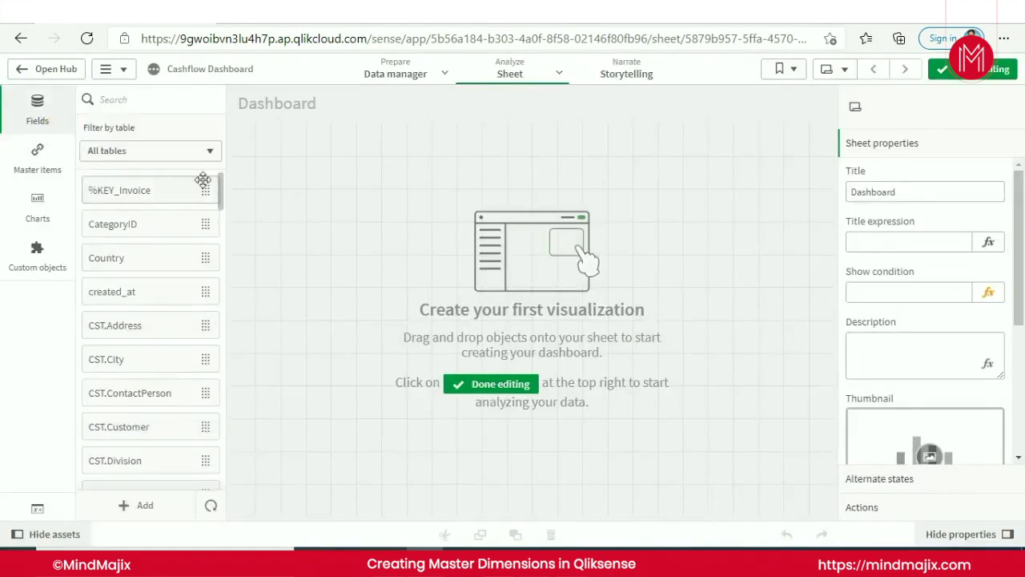
left_click(206, 151)
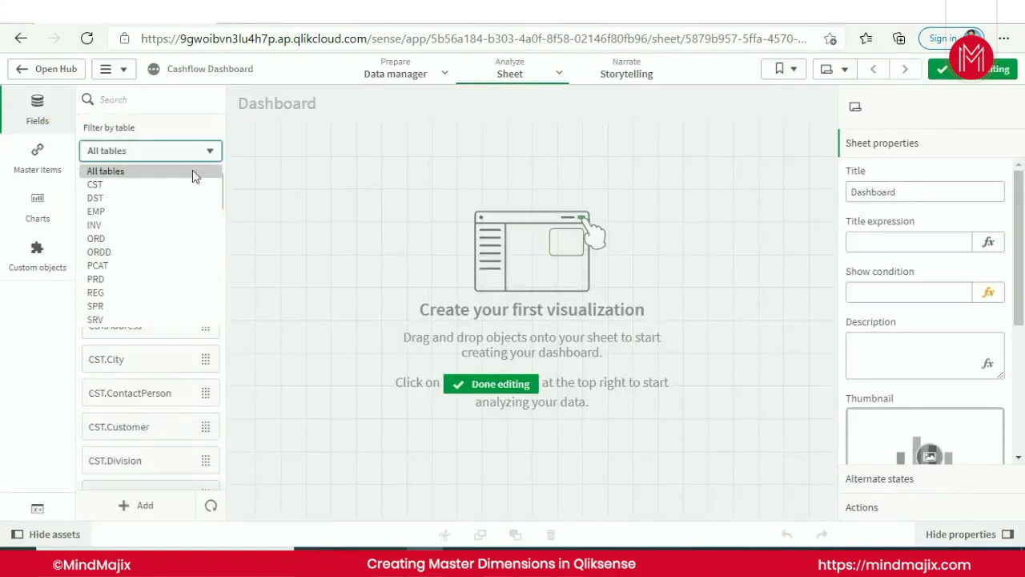
left_click(109, 239)
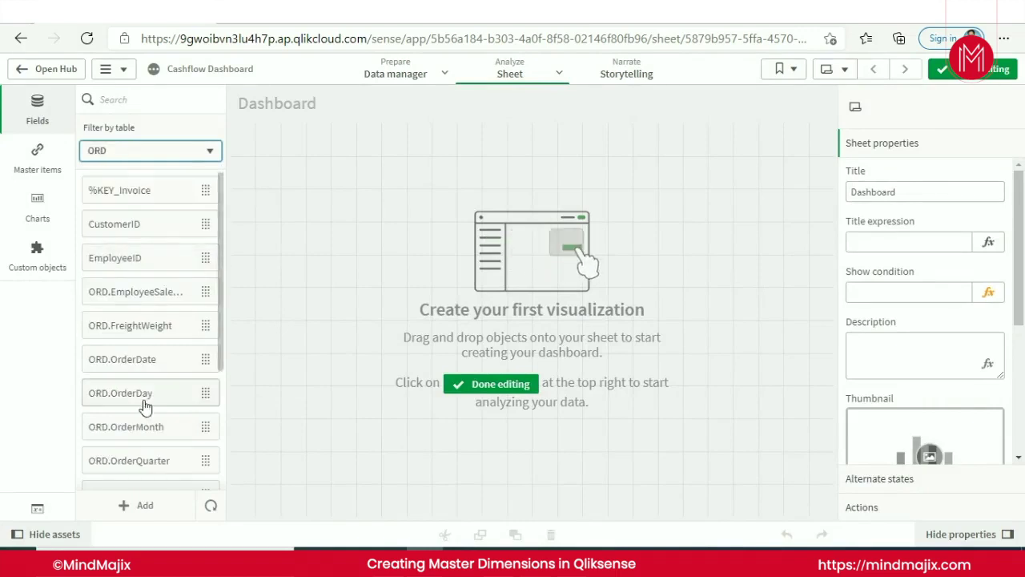
double_click(192, 426)
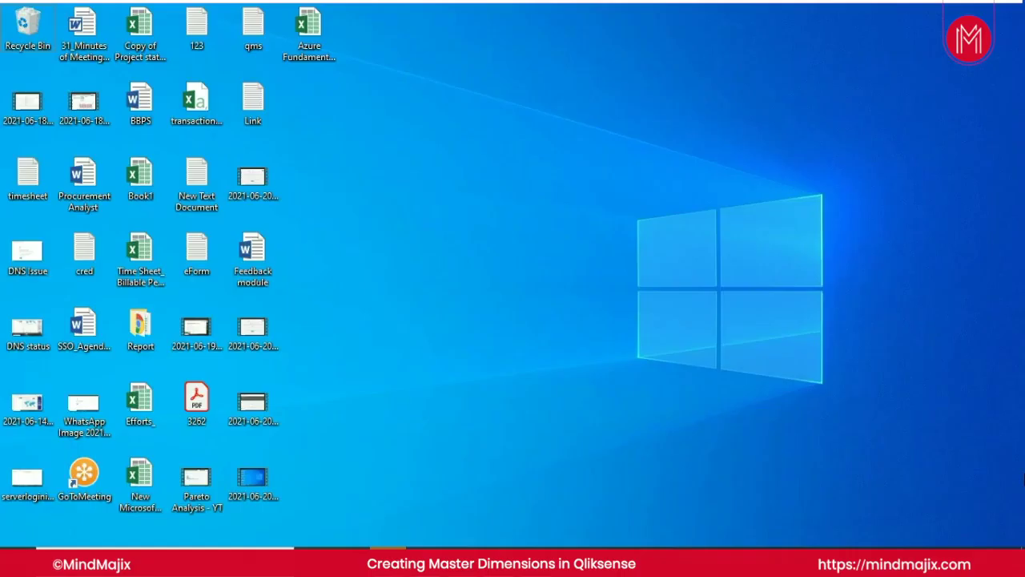